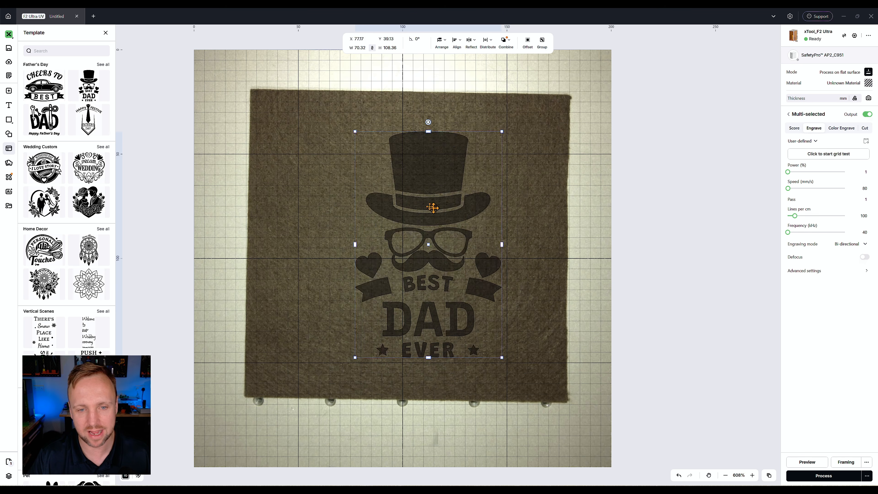
# Select the whole Best Dad Ever design and ungroup it into separate elements.
pyautogui.click(547, 233)
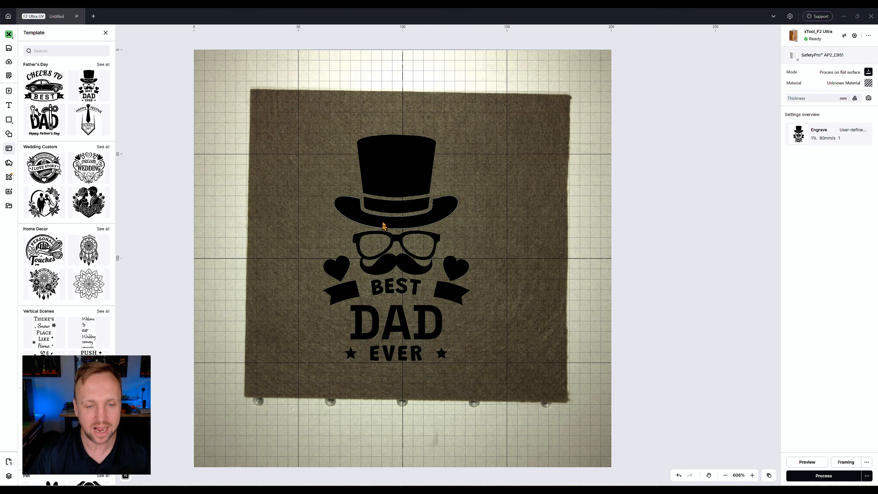
pyautogui.moveTo(567, 404); pyautogui.dragTo(301, 78)
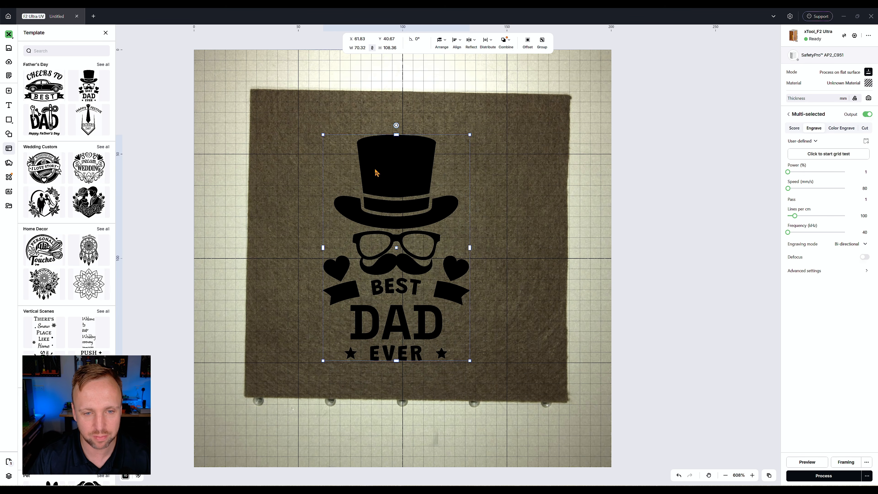
pyautogui.rightClick(375, 169)
pyautogui.click(393, 376)
pyautogui.click(554, 292)
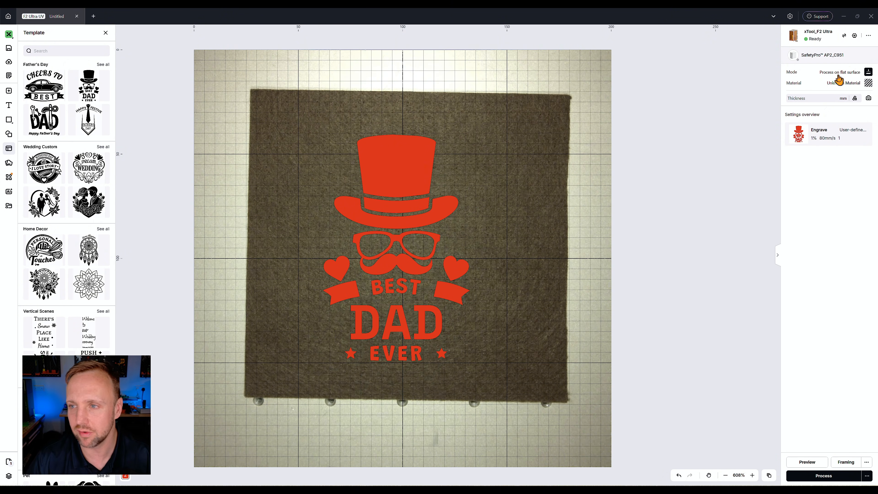
# Set the material to 1/8"(3mm) Bamboo Plywood and apply it.
pyautogui.click(845, 82)
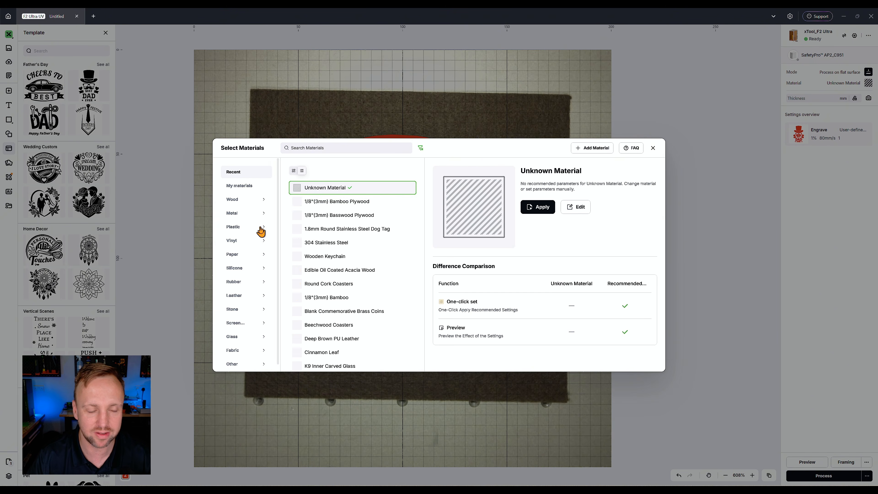
pyautogui.click(341, 208)
pyautogui.click(573, 217)
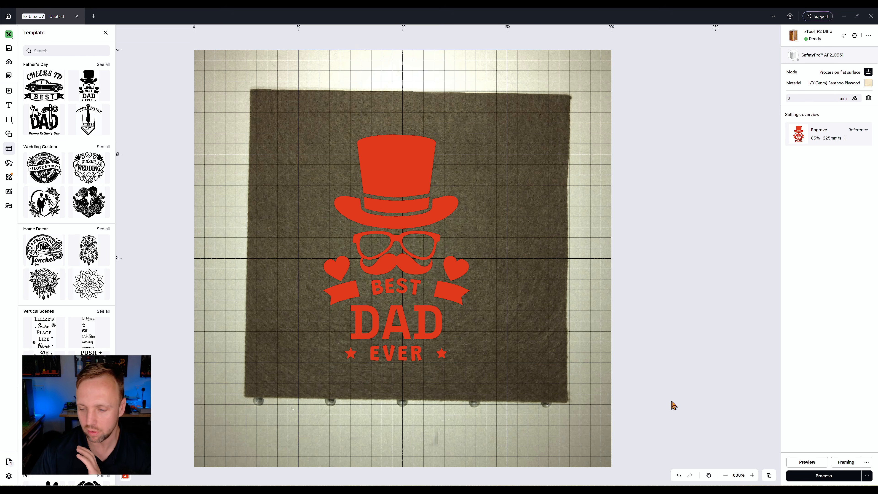
# Open the 3D preview of the engraving, orbit around it, and close it.
pyautogui.click(805, 464)
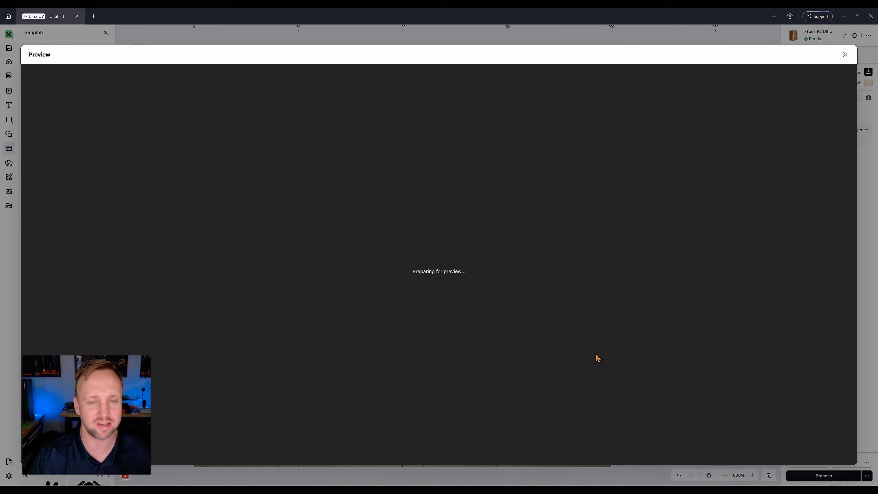
pyautogui.moveTo(425, 279); pyautogui.dragTo(424, 258)
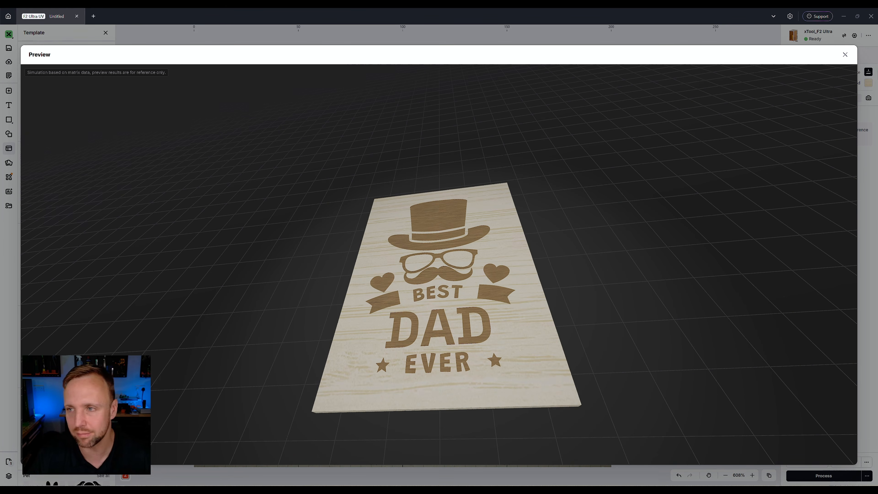
pyautogui.click(844, 55)
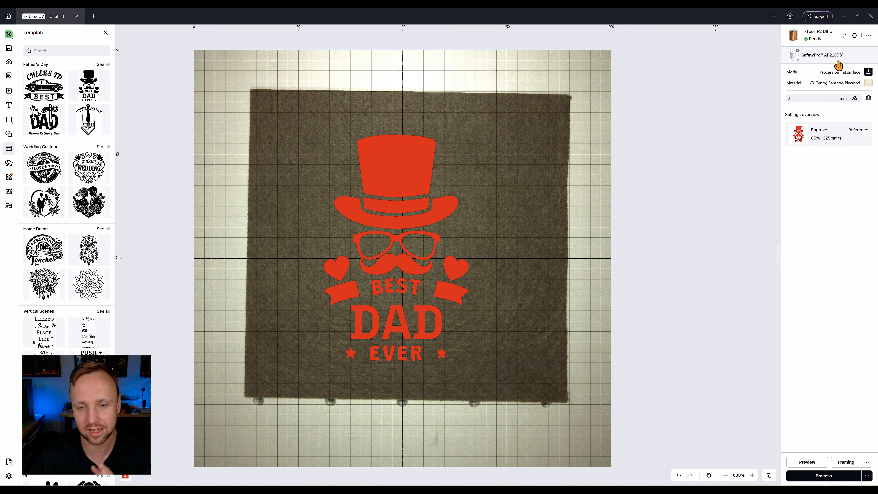
# Set the hat band's engraving with the one-click set to 85% power and 100 mm/s.
pyautogui.click(392, 212)
pyautogui.click(825, 154)
pyautogui.moveTo(716, 260)
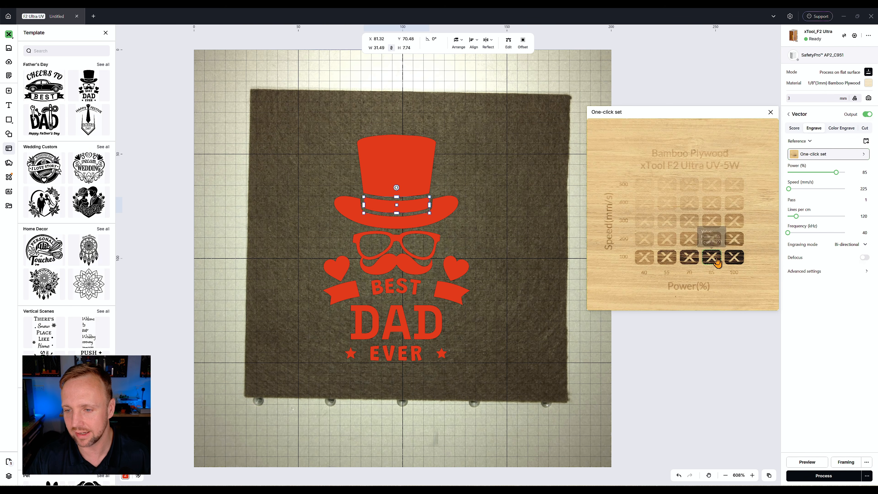
# Set the glasses and moustache engraving with the one-click set to 55% power and 100 mm/s.
pyautogui.click(392, 272)
pyautogui.click(816, 154)
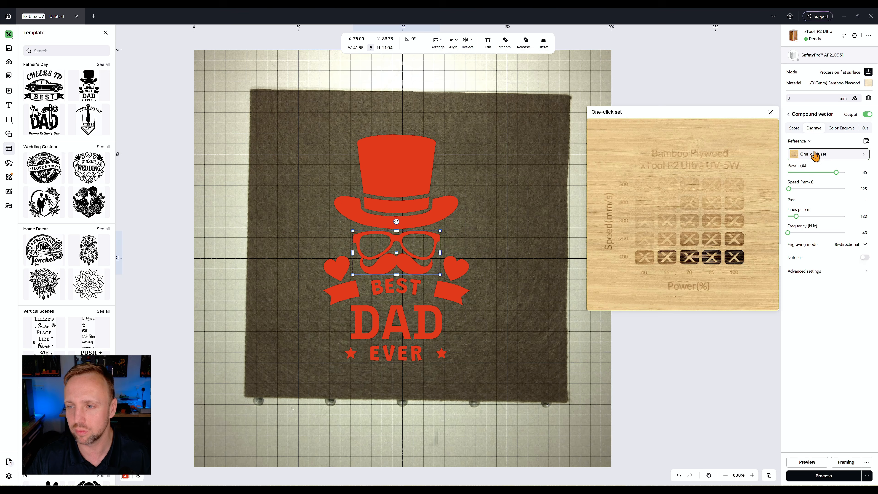
# Set the DAD text's engraving with the one-click set to 100% power and 500 mm/s.
pyautogui.click(371, 315)
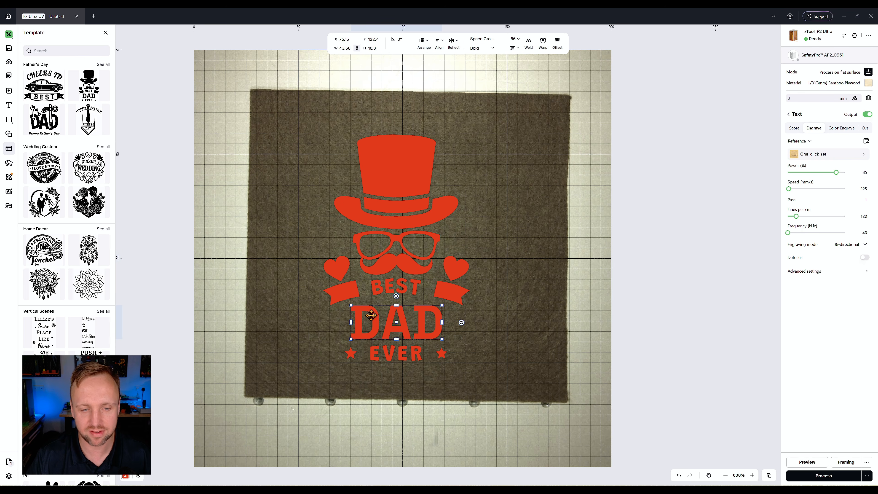
pyautogui.click(813, 154)
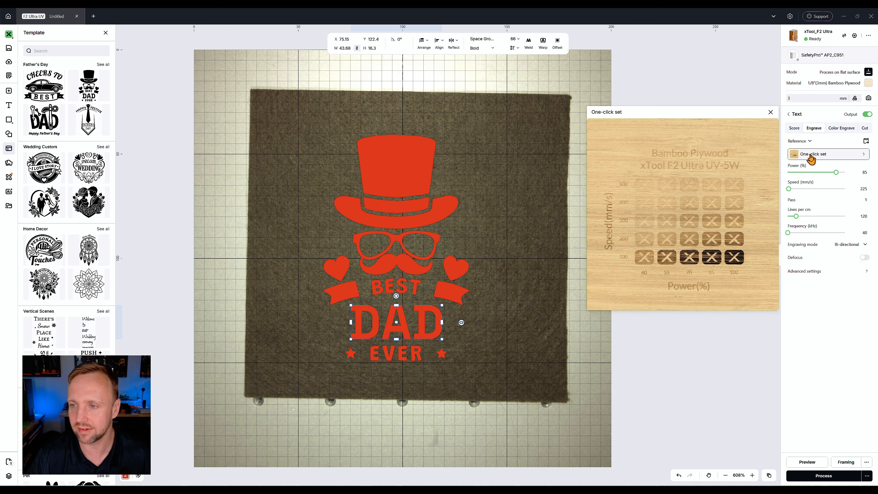
pyautogui.click(734, 184)
pyautogui.click(551, 232)
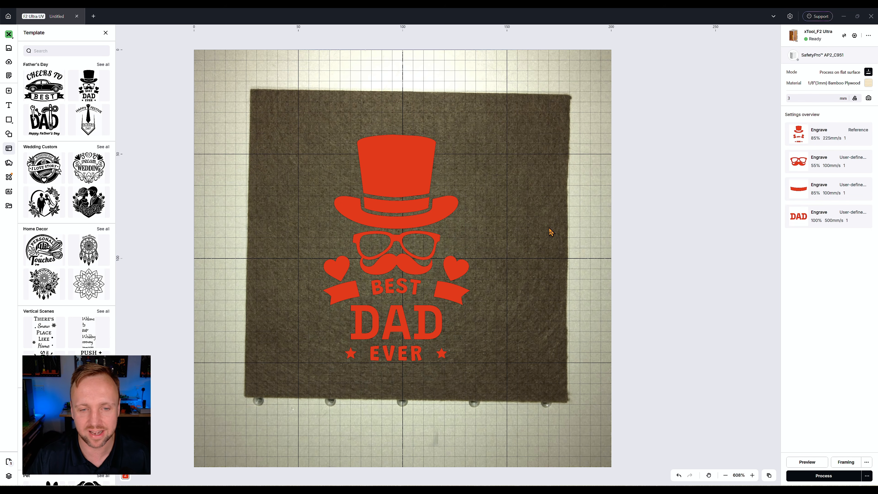
# Select both hearts and switch their processing type to Cut.
pyautogui.click(459, 270)
pyautogui.click(330, 270)
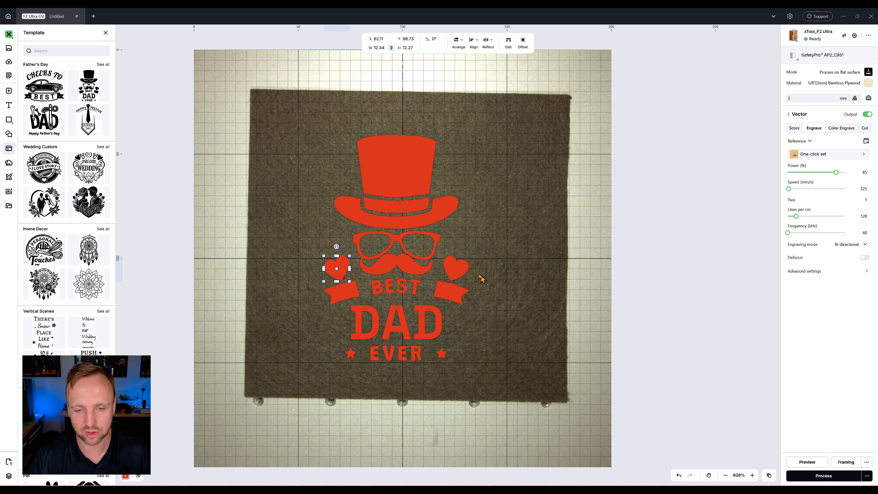
pyautogui.keyDown('shift'); pyautogui.click(460, 270); pyautogui.keyUp('shift')
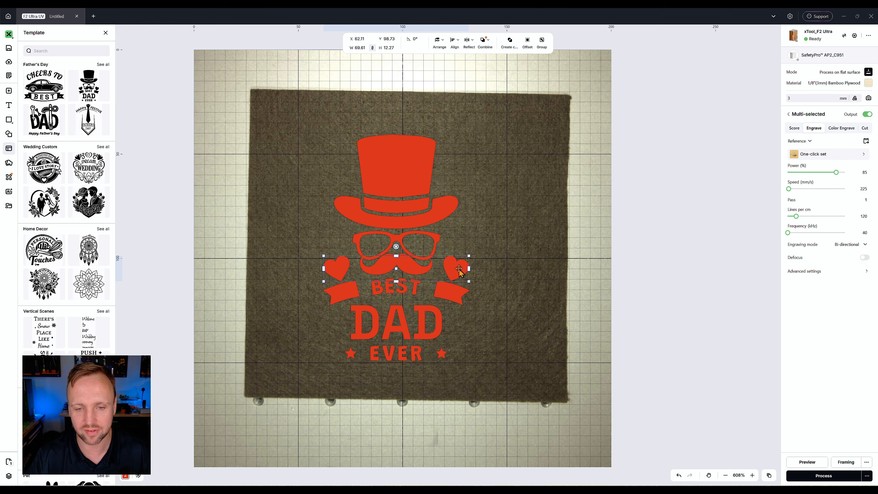
pyautogui.click(865, 129)
pyautogui.click(638, 261)
# Open the 3D preview and orbit and zoom around the engraved and cut design.
pyautogui.click(802, 463)
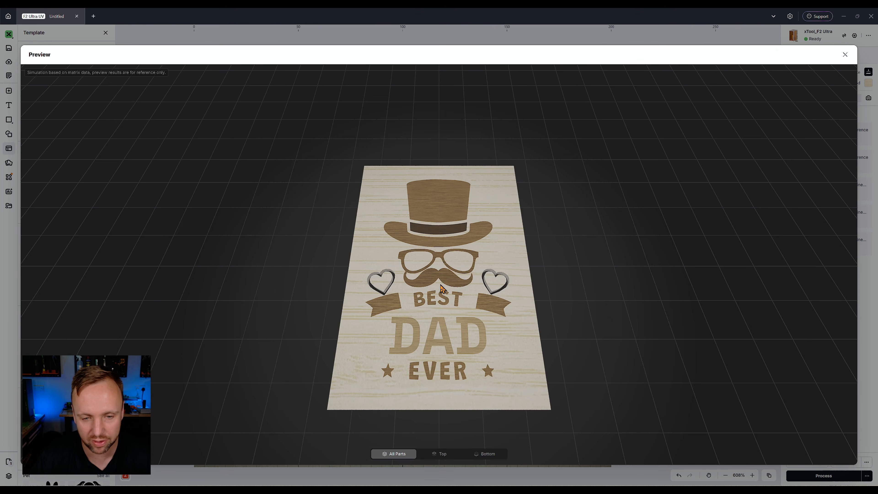
pyautogui.moveTo(535, 326); pyautogui.dragTo(482, 366)
pyautogui.scroll(5, 421, 337)
pyautogui.moveTo(420, 337); pyautogui.dragTo(373, 322)
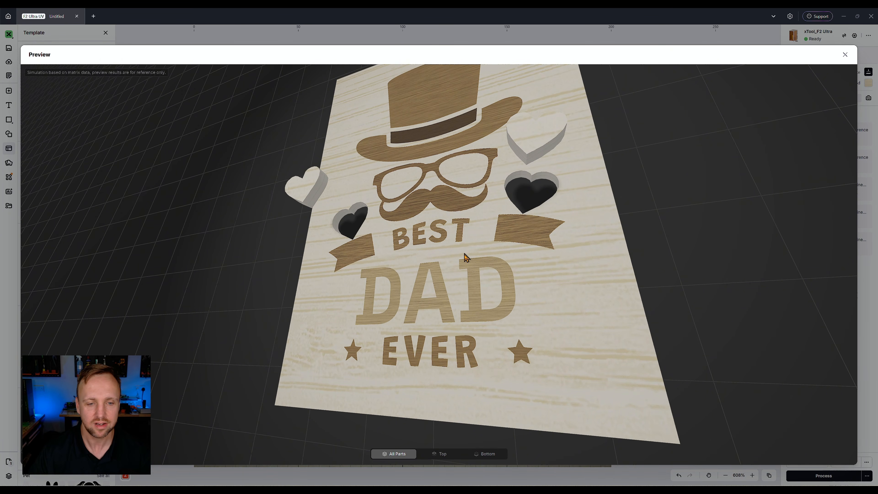
pyautogui.moveTo(465, 257); pyautogui.dragTo(502, 272)
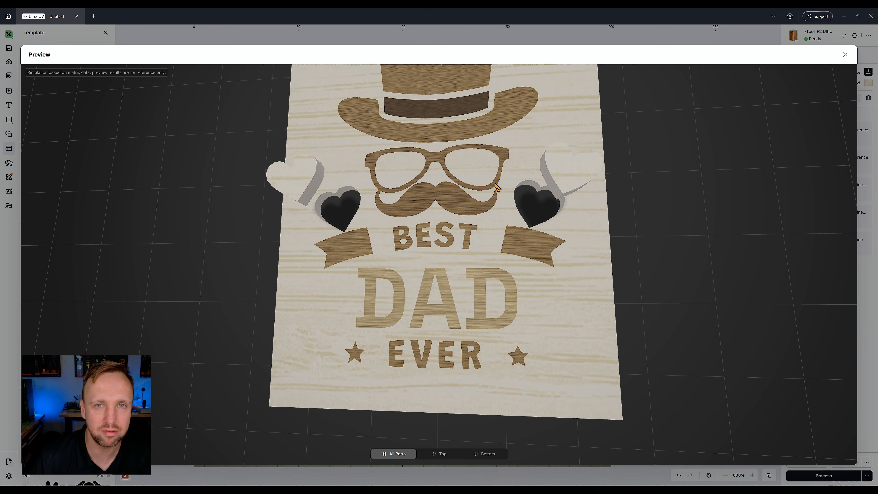
pyautogui.scroll(-3, 494, 188)
pyautogui.moveTo(484, 226); pyautogui.dragTo(477, 229)
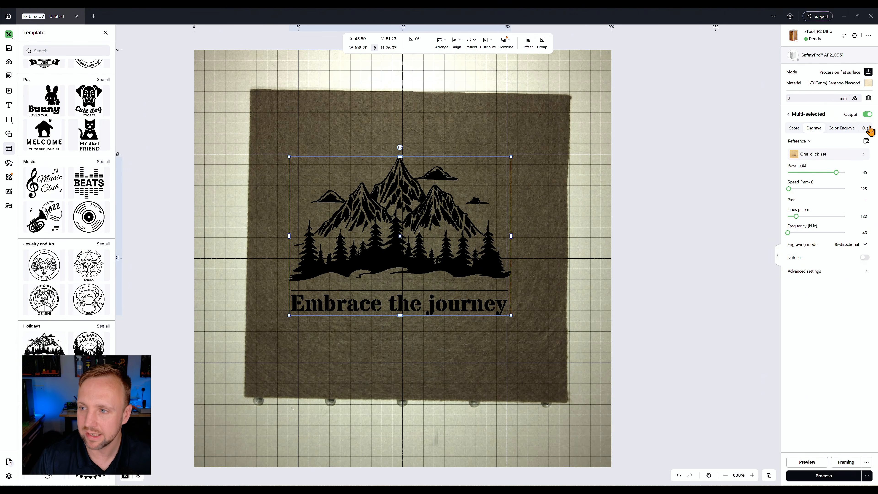
# Set the mountain 'Embrace the journey' design to Cut and inspect it in the 3D preview.
pyautogui.click(869, 129)
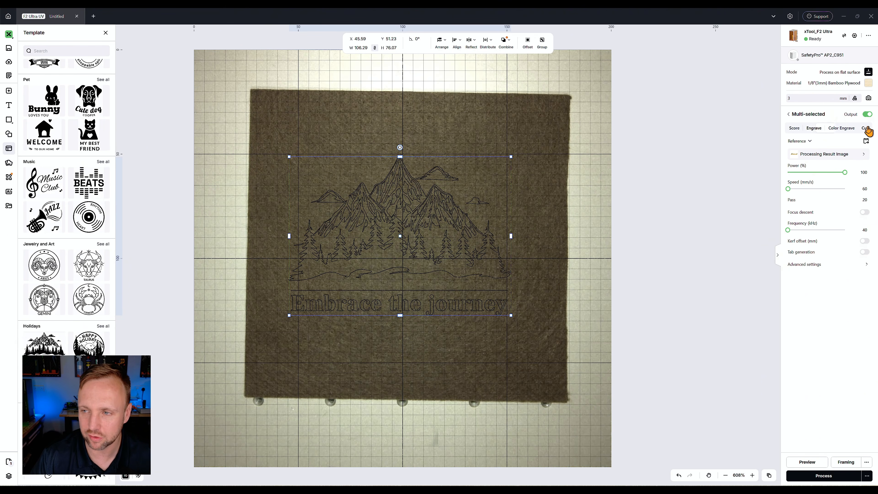
pyautogui.click(807, 463)
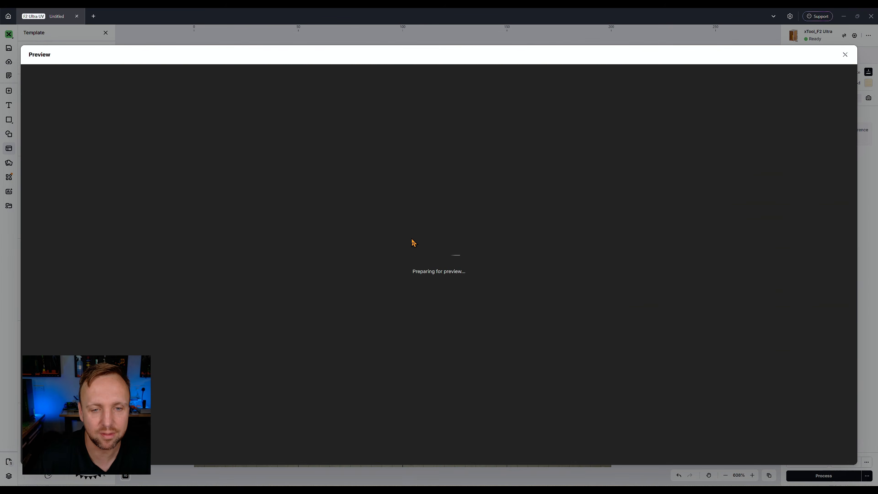
pyautogui.moveTo(659, 309); pyautogui.dragTo(579, 234)
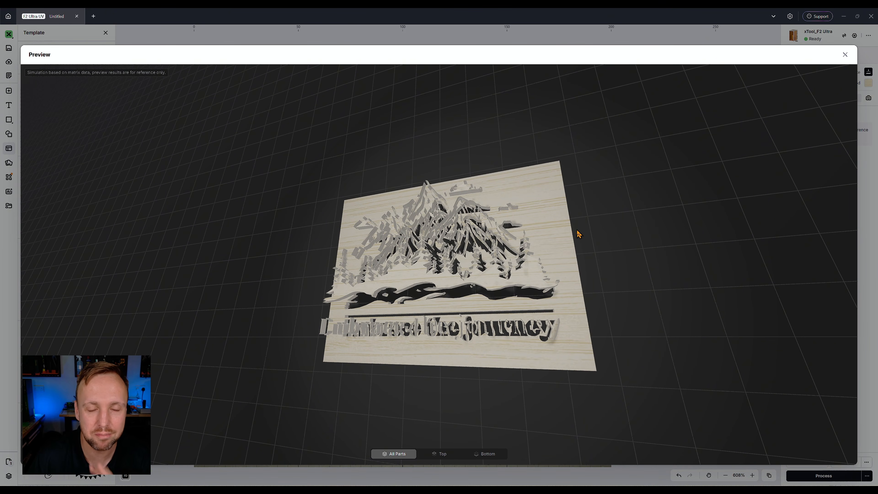
pyautogui.click(845, 55)
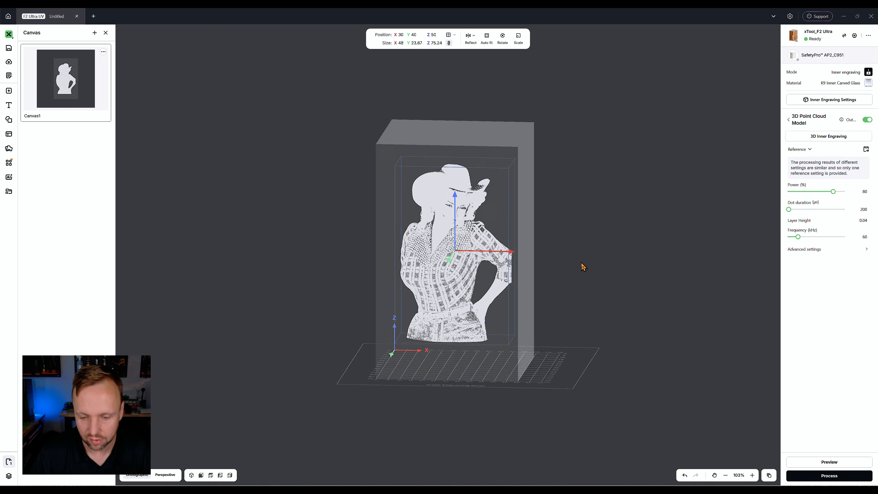
# Preview the 3D crystal portrait and switch between warm light and cold light views.
pyautogui.moveTo(583, 265); pyautogui.dragTo(596, 317)
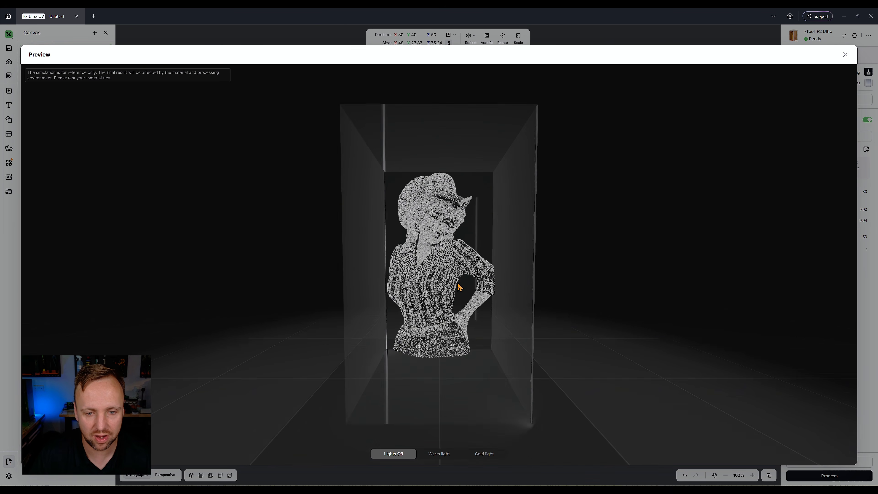
pyautogui.moveTo(459, 287); pyautogui.dragTo(522, 290)
pyautogui.click(436, 455)
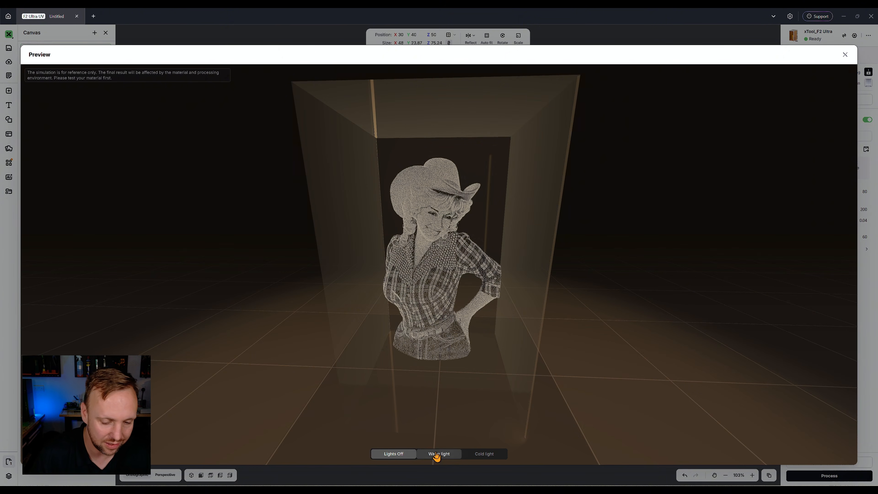
pyautogui.click(483, 455)
pyautogui.moveTo(578, 353)
pyautogui.mouseDown()
pyautogui.moveTo(570, 320)
pyautogui.moveTo(552, 345)
pyautogui.moveTo(475, 338)
pyautogui.moveTo(487, 347)
pyautogui.moveTo(615, 345)
pyautogui.moveTo(596, 320)
pyautogui.moveTo(582, 356)
pyautogui.moveTo(563, 369)
pyautogui.moveTo(555, 357)
pyautogui.moveTo(576, 323)
pyautogui.moveTo(614, 339)
pyautogui.moveTo(571, 358)
pyautogui.mouseUp()
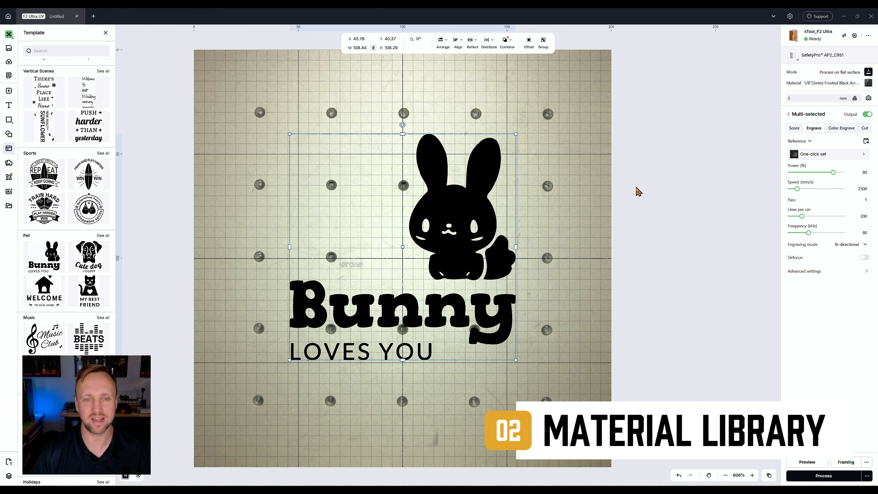
# Open the material selection for the Bunny design and browse the My materials list.
pyautogui.click(663, 170)
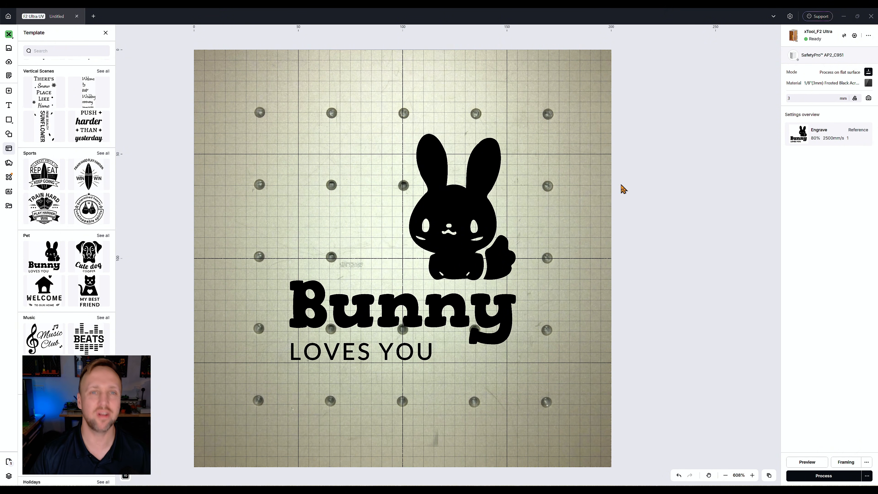
pyautogui.click(828, 86)
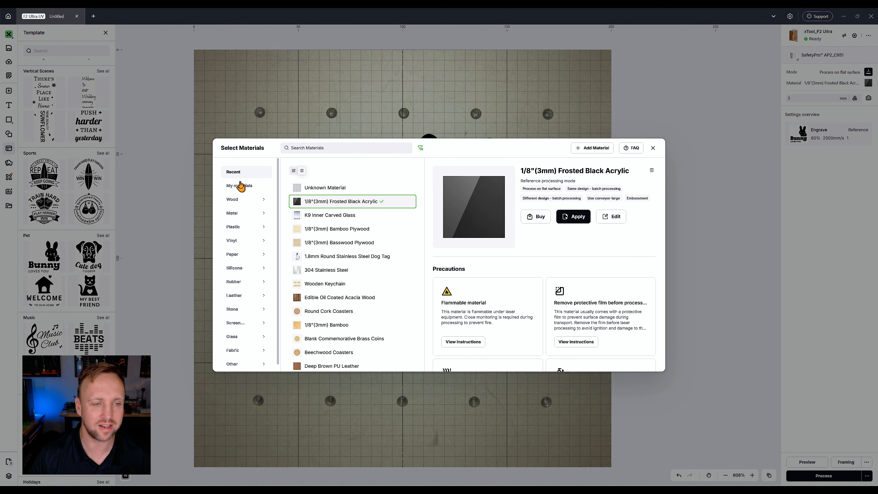
pyautogui.click(239, 188)
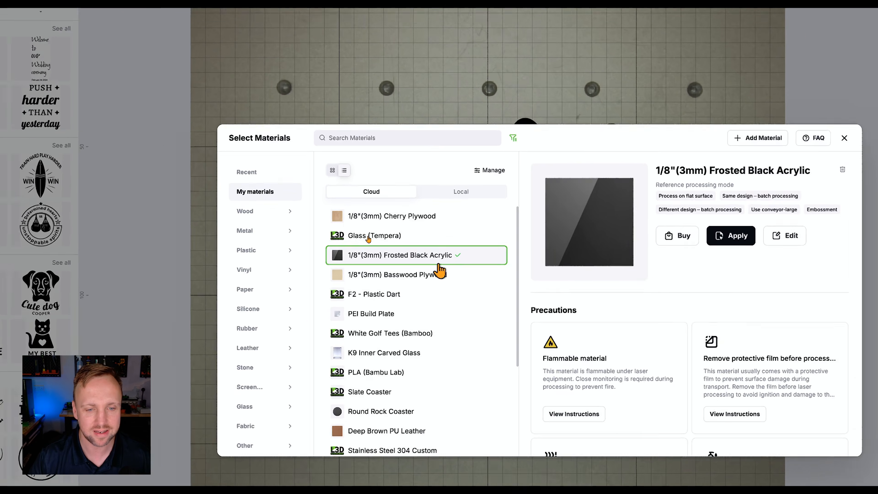
pyautogui.scroll(-4, 499, 292)
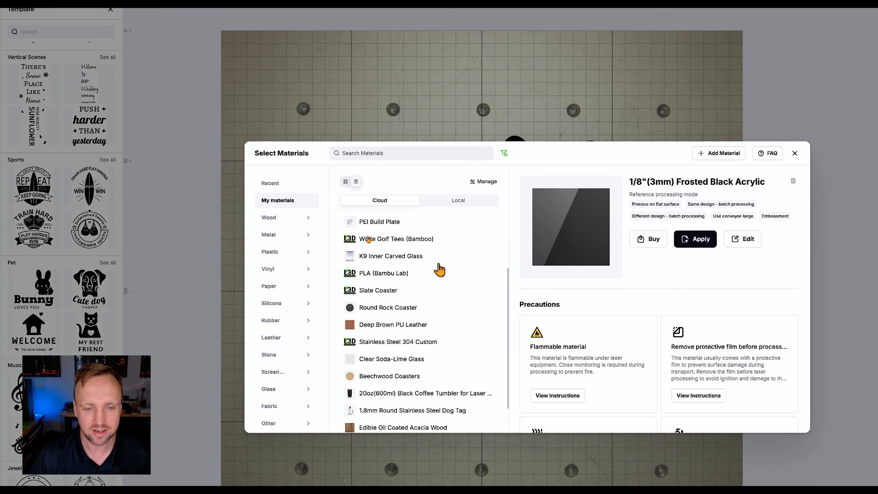
pyautogui.scroll(4, 499, 292)
pyautogui.scroll(-5, 440, 271)
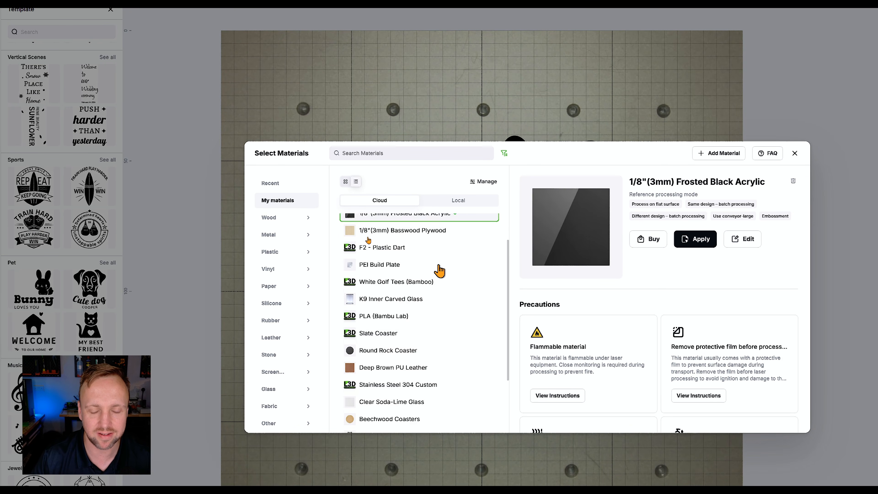
pyautogui.scroll(-6, 440, 272)
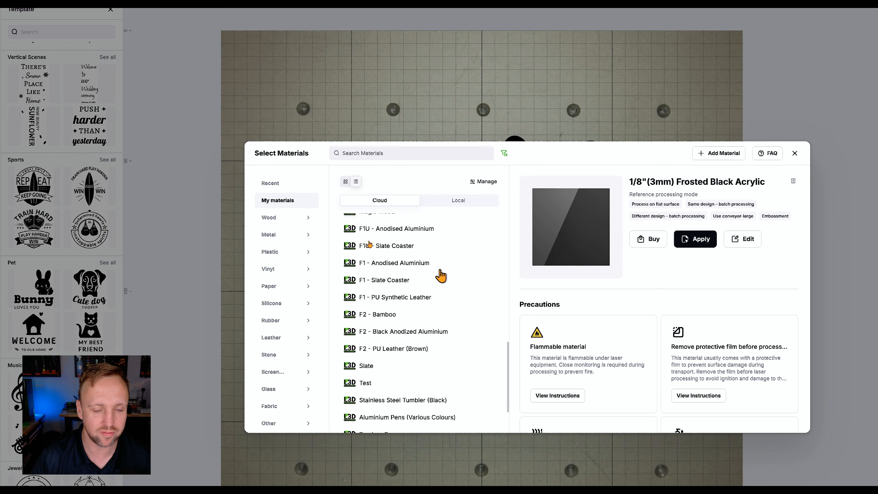
pyautogui.scroll(4, 421, 354)
pyautogui.scroll(8, 420, 354)
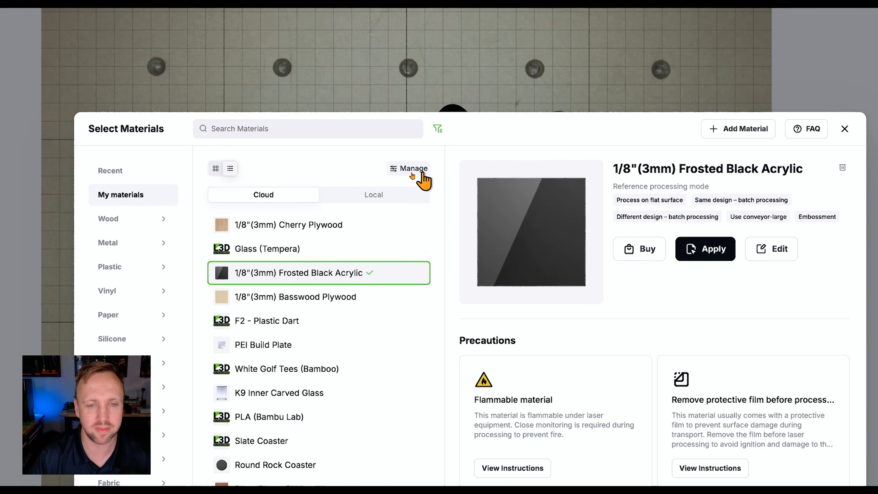
# Open the material manager and compare the Cloud and Local material lists.
pyautogui.click(413, 172)
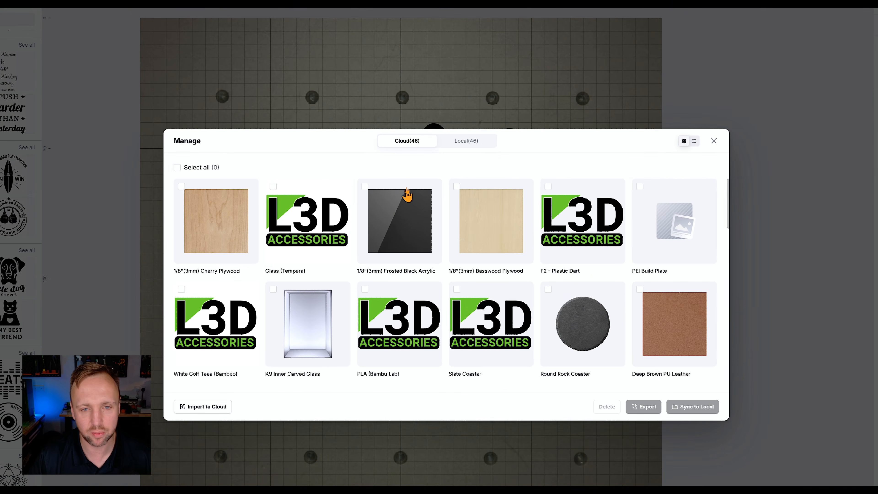
pyautogui.click(458, 142)
pyautogui.click(407, 144)
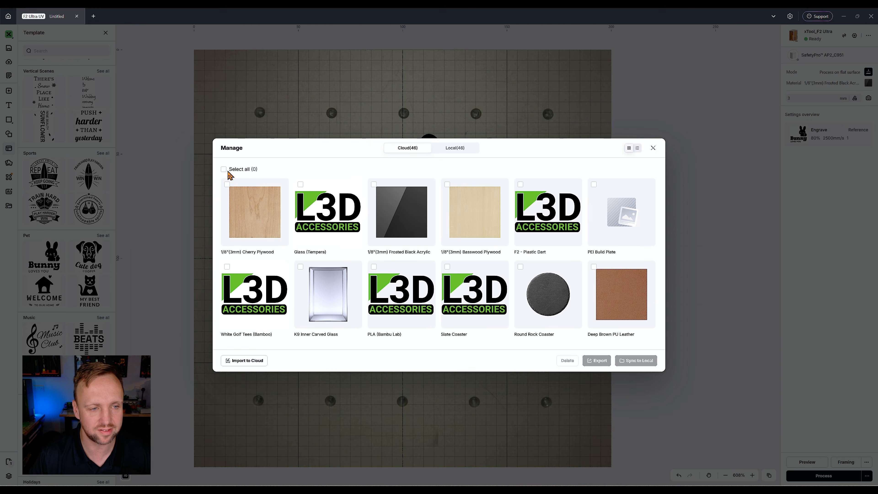
# Select all Cloud materials, then switch to the Local materials list and scroll through it.
pyautogui.click(177, 167)
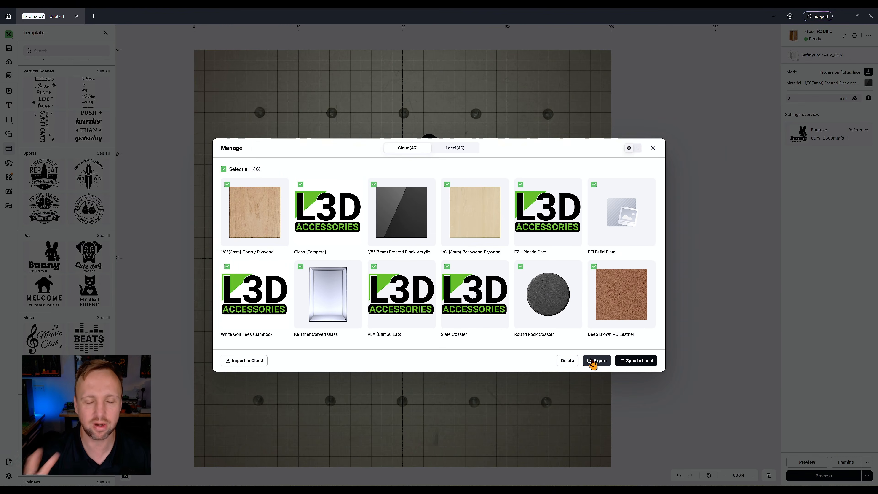
pyautogui.click(403, 122)
pyautogui.click(452, 149)
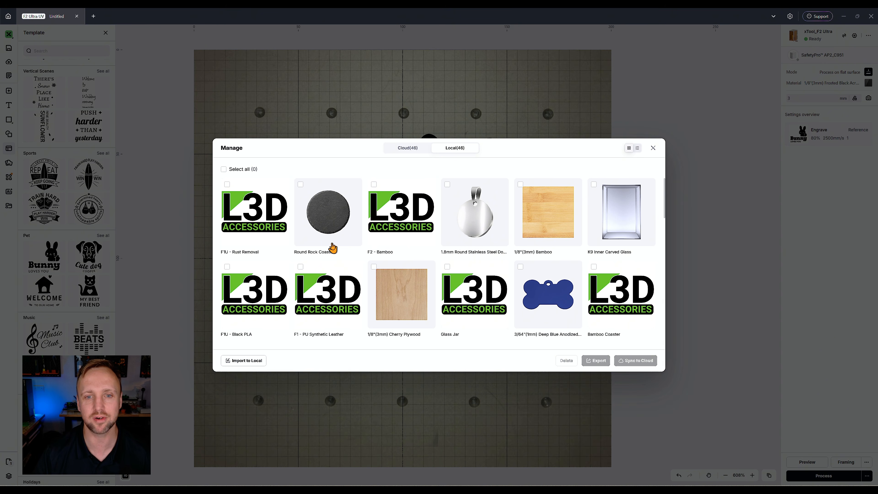
pyautogui.scroll(-4, 383, 245)
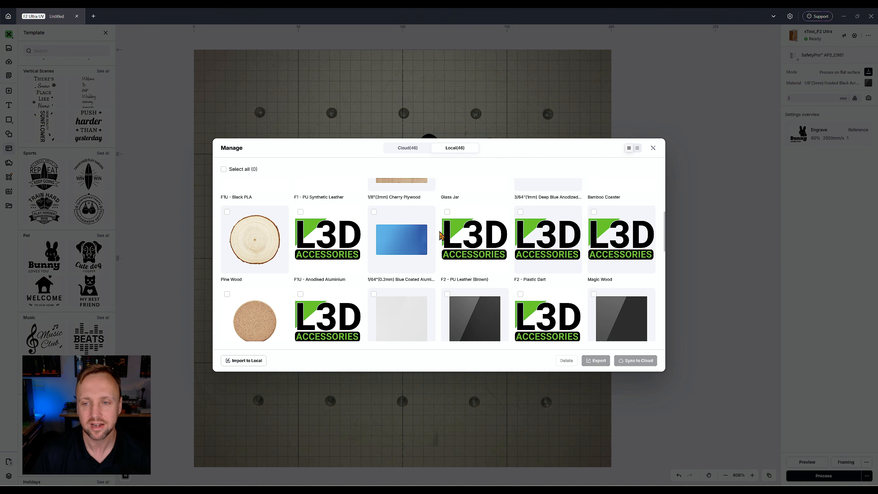
pyautogui.scroll(-7, 440, 235)
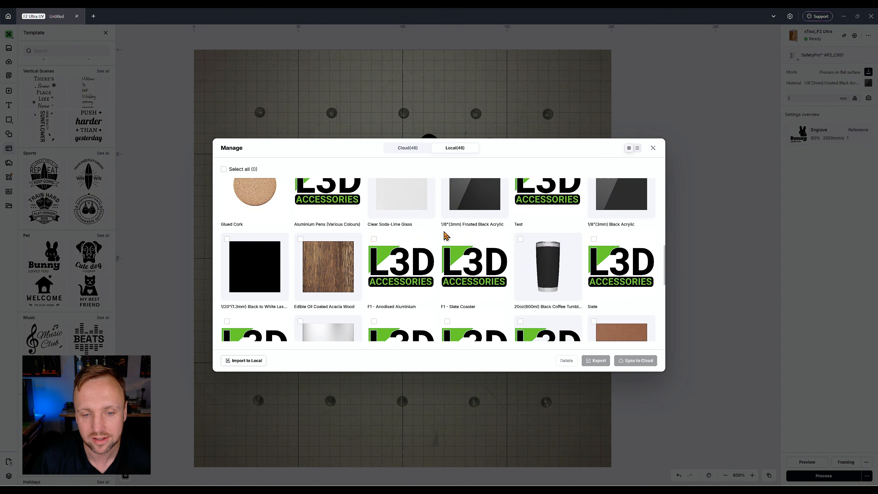
pyautogui.scroll(10, 458, 254)
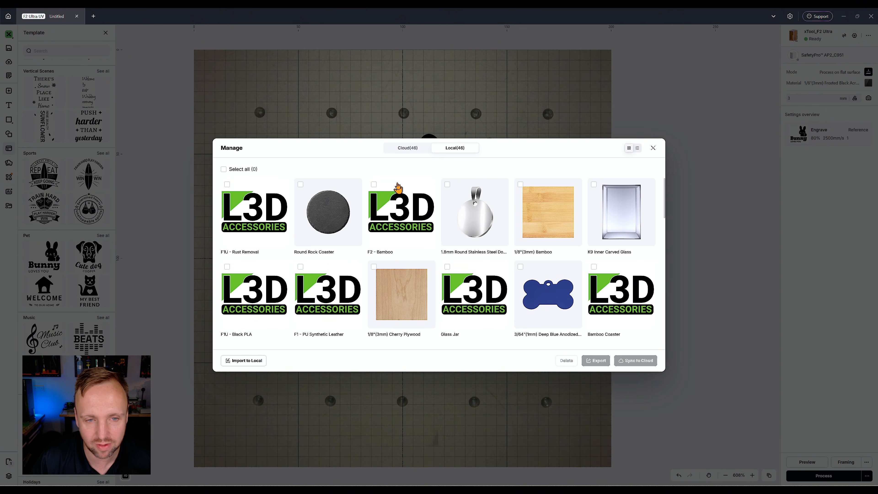
# Return to Cloud, select all materials and start exporting them, then cancel the folder selection.
pyautogui.click(408, 147)
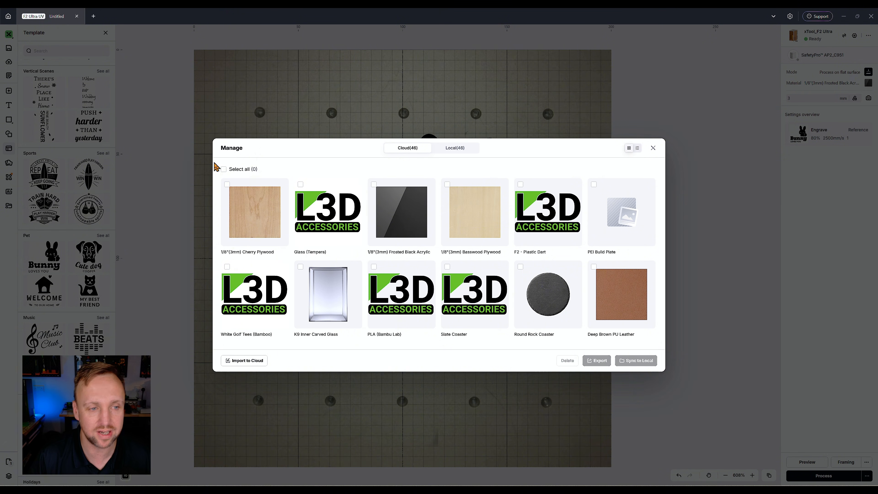
pyautogui.click(223, 169)
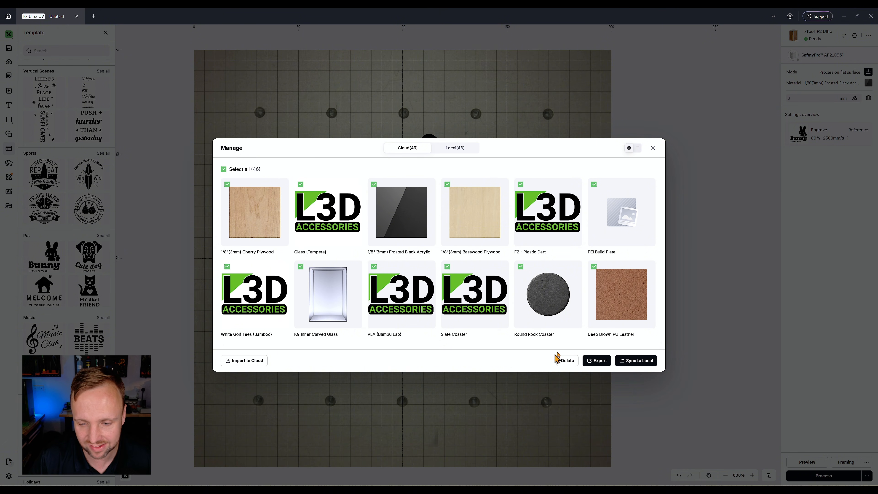
pyautogui.click(602, 363)
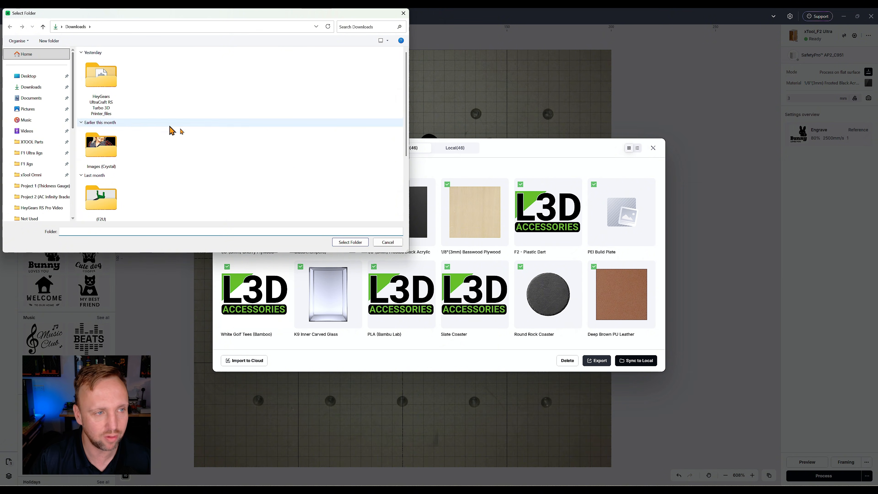
pyautogui.click(394, 242)
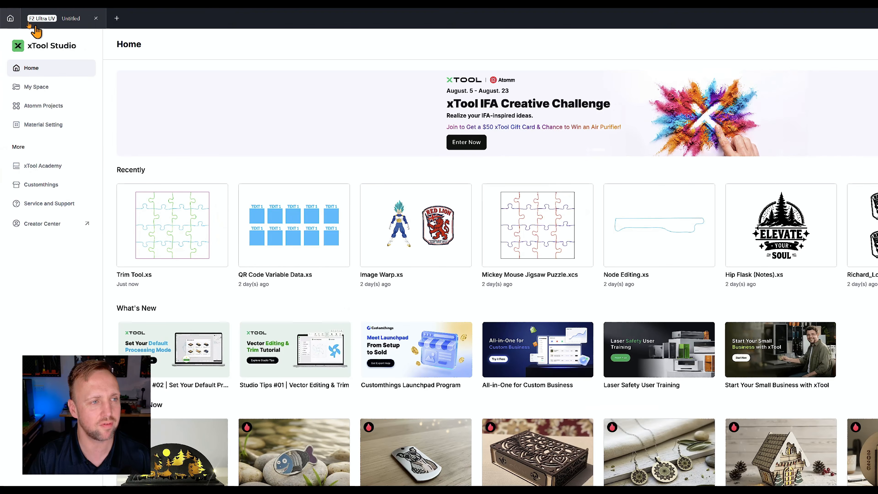
# Return to the Untitled Bunny project and start saving it, then close the save prompt.
pyautogui.click(32, 17)
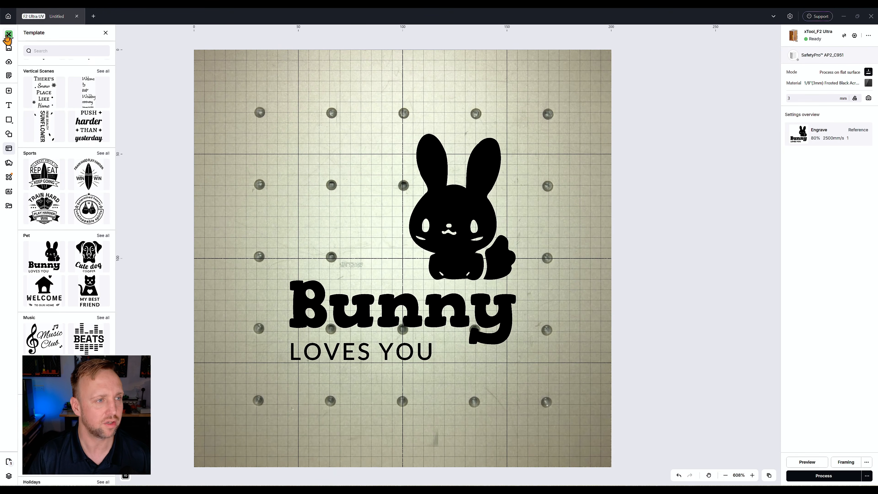
pyautogui.click(11, 40)
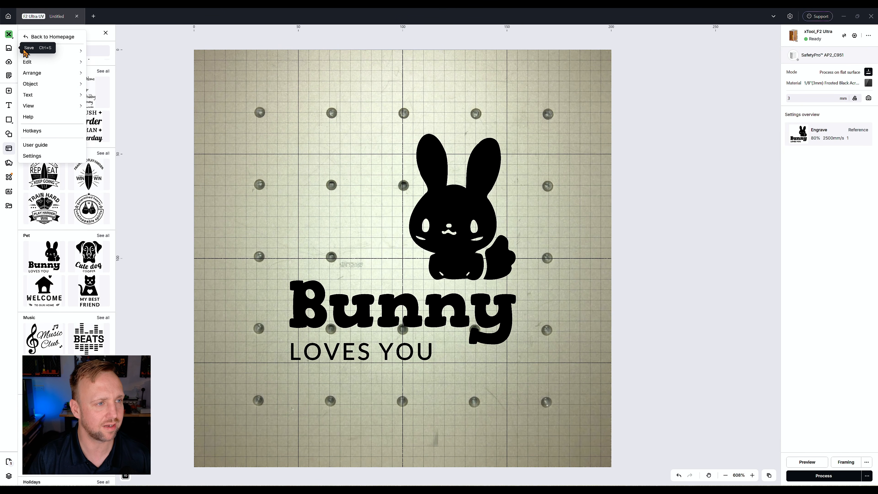
pyautogui.moveTo(67, 52)
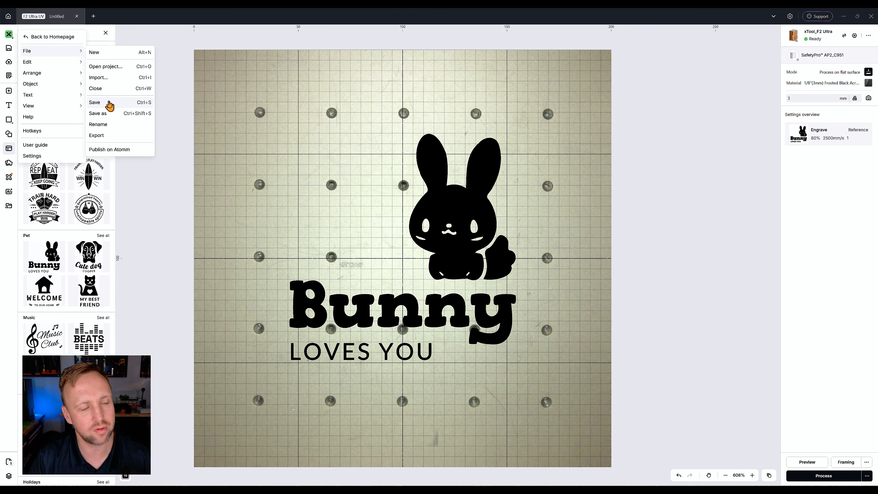
pyautogui.click(105, 114)
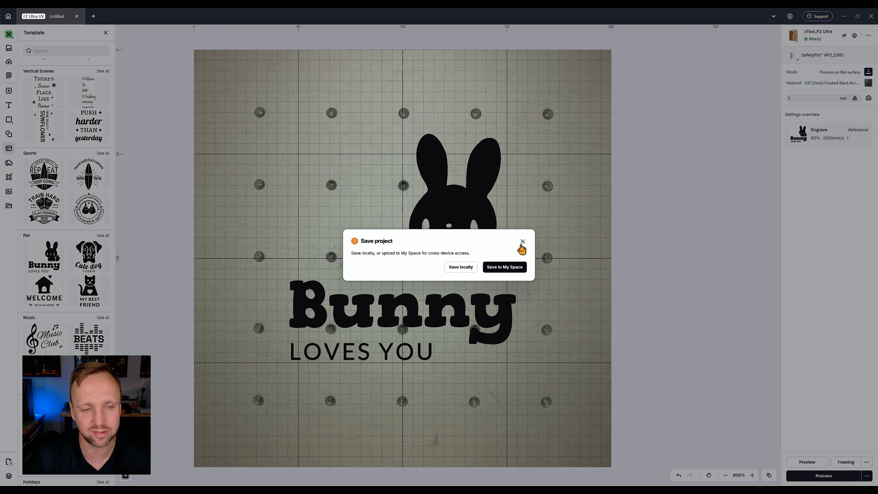
pyautogui.click(522, 242)
# In My Space's Local Space, add the 'xTool - Test Files' folder as a local folder and browse its projects.
pyautogui.click(5, 21)
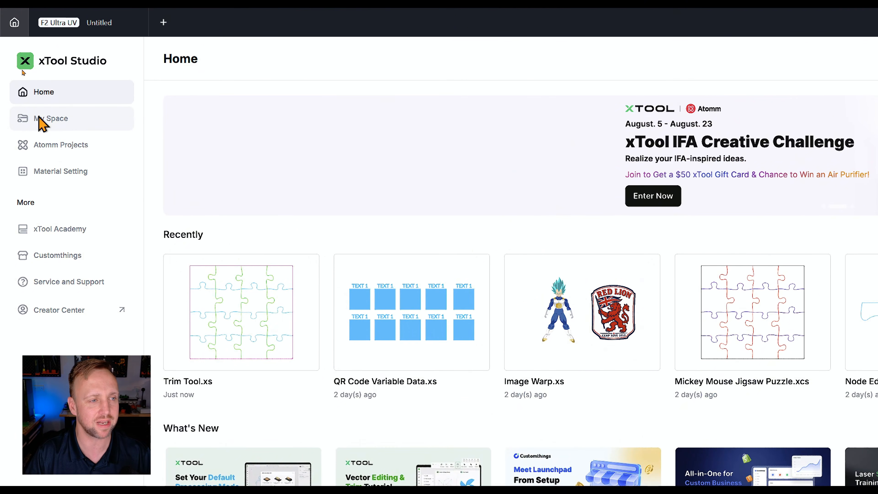
pyautogui.click(40, 118)
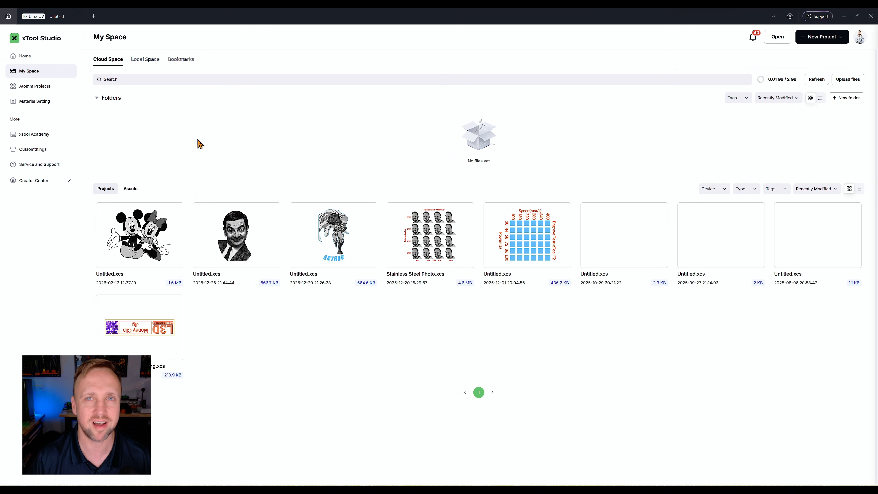
pyautogui.click(145, 62)
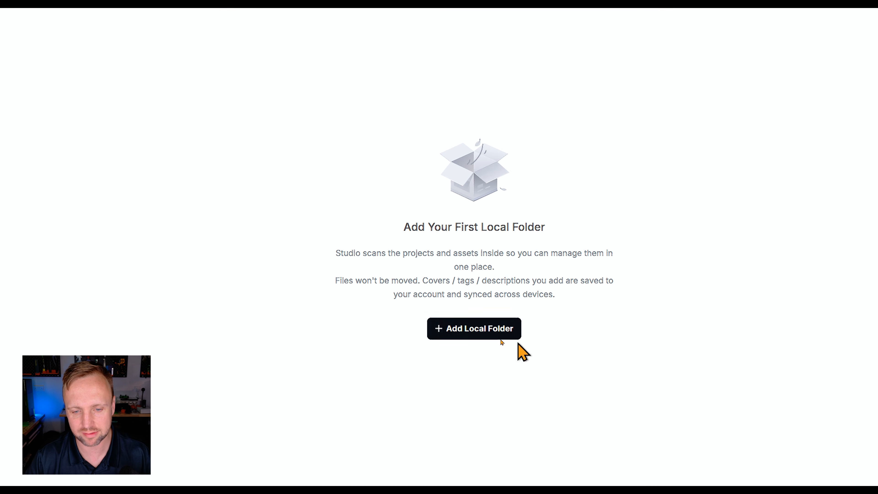
pyautogui.click(461, 331)
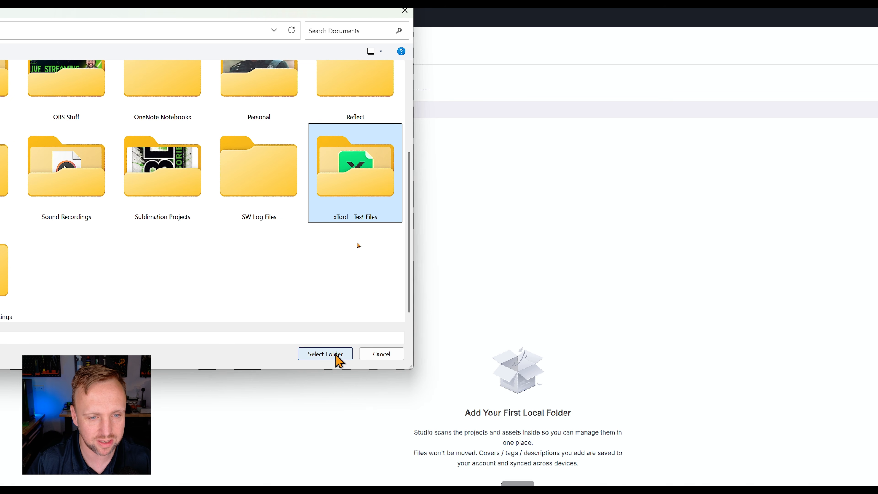
pyautogui.click(326, 354)
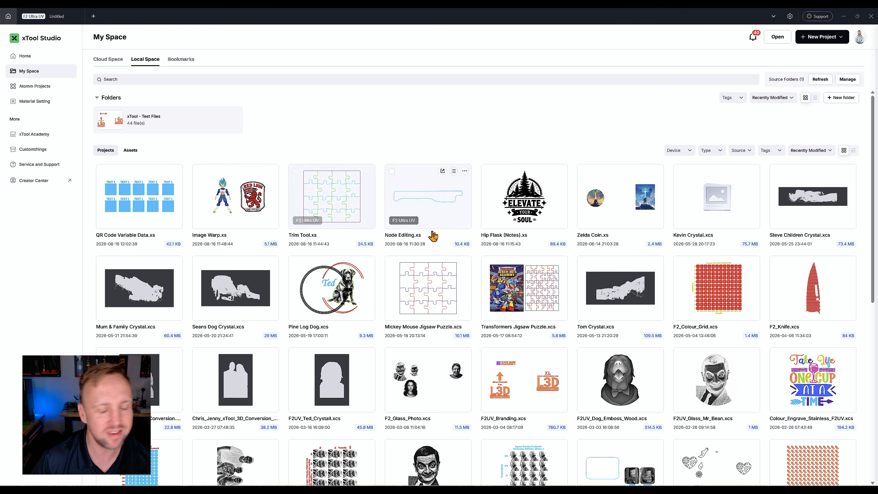
pyautogui.scroll(-1, 454, 218)
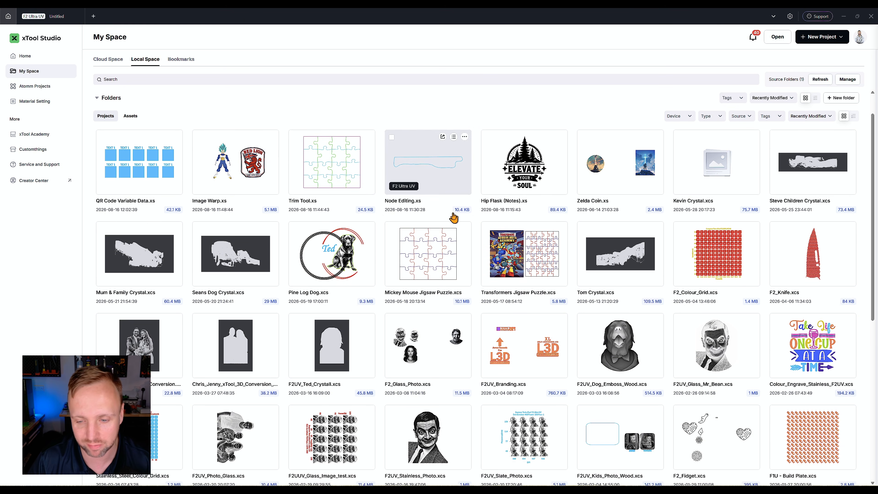
pyautogui.scroll(-9, 453, 218)
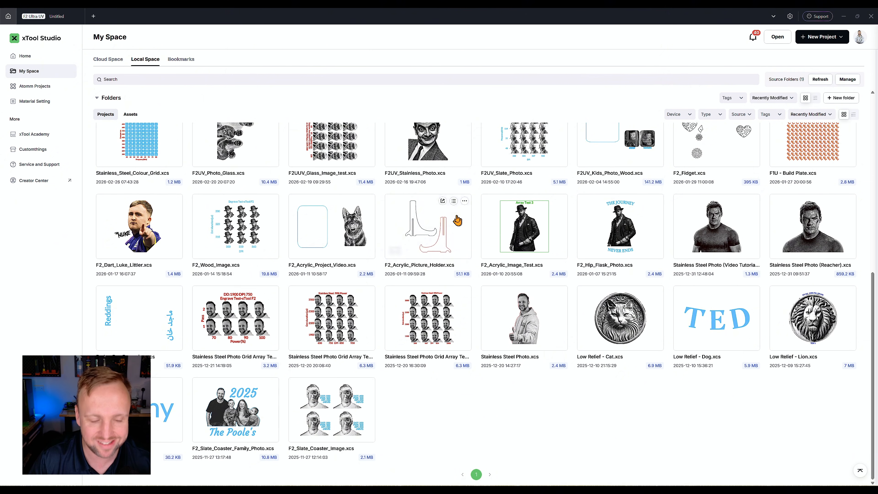
pyautogui.scroll(2, 449, 228)
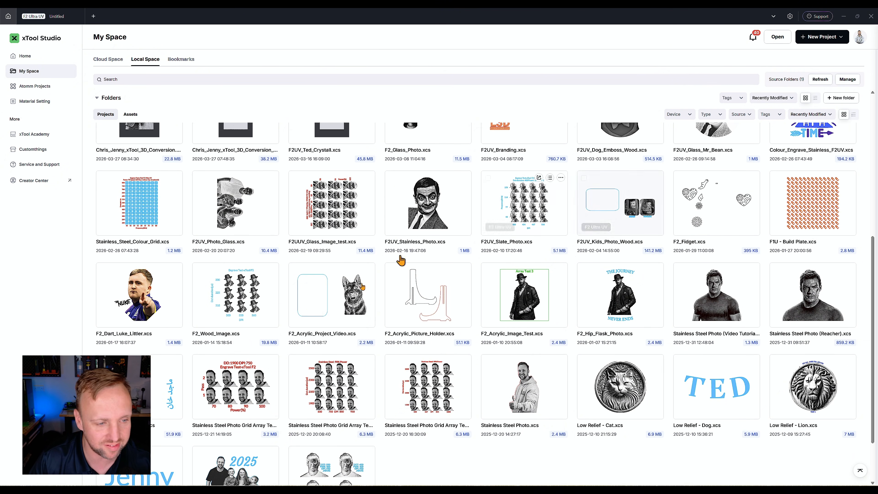
pyautogui.scroll(8, 362, 287)
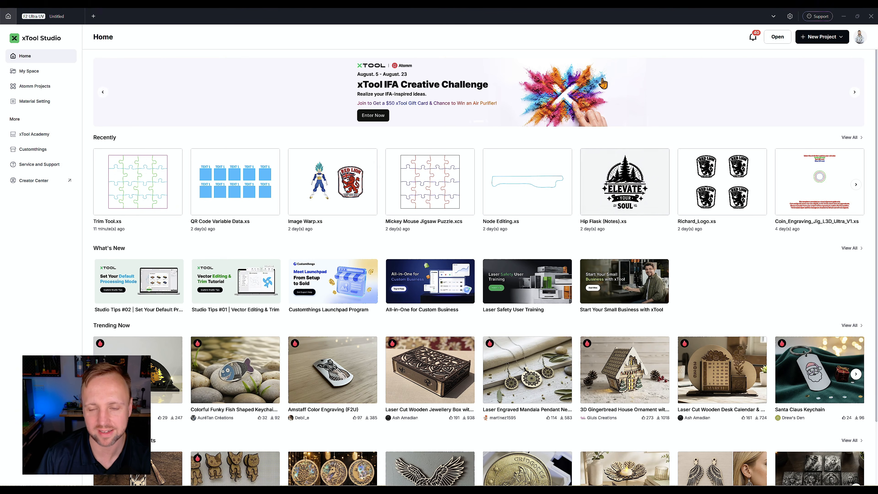
# Open the Hip Flask (Notes) project and start processing it, closing the project notes each time, then go back.
pyautogui.click(624, 194)
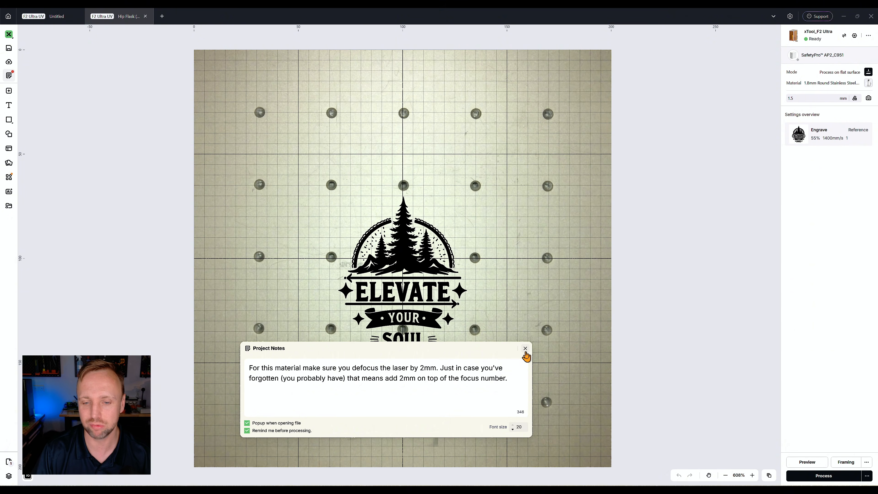
pyautogui.click(526, 349)
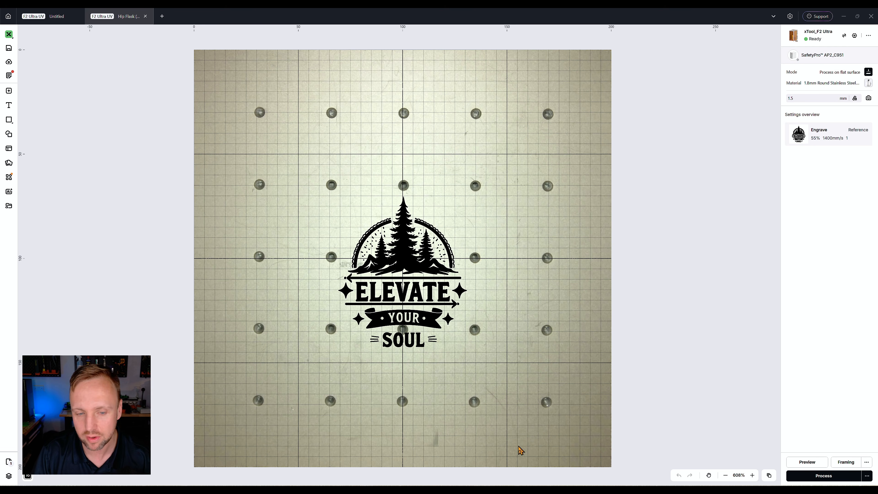
pyautogui.click(820, 477)
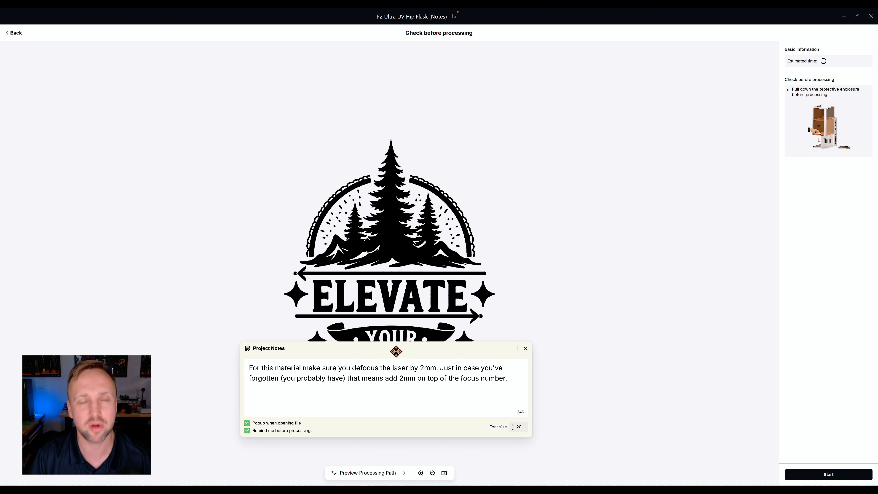
pyautogui.click(525, 348)
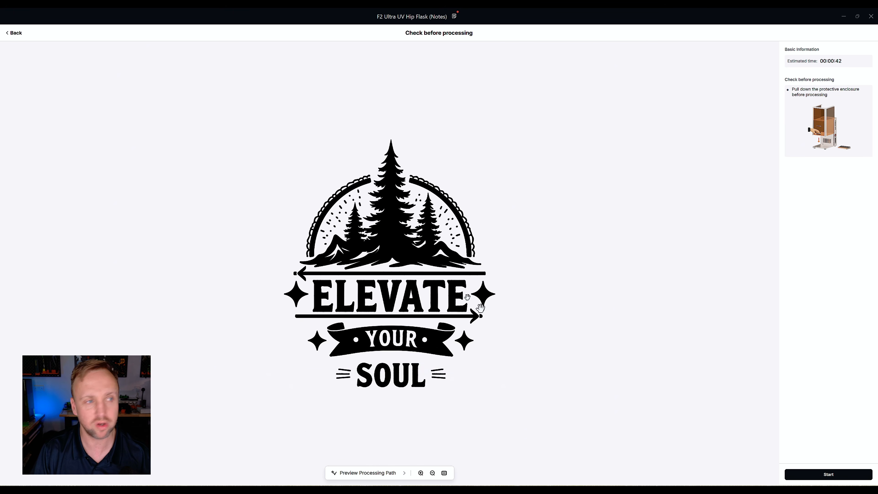
pyautogui.click(16, 34)
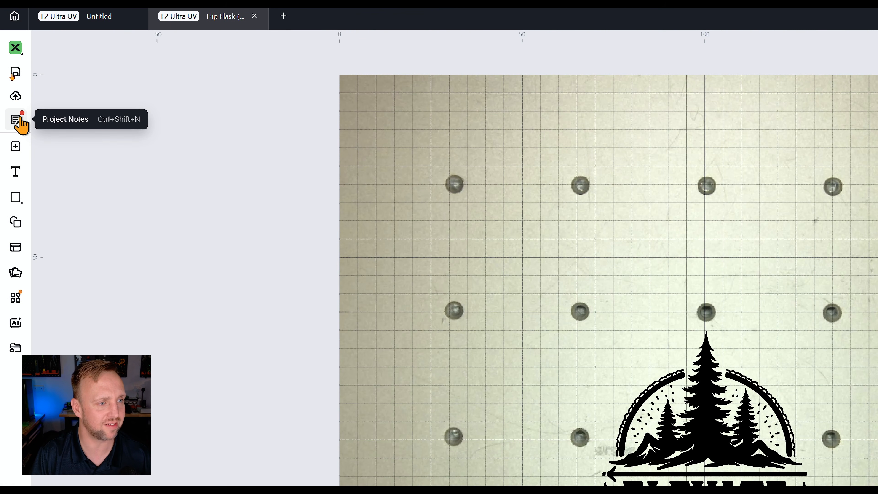
# Open the Project Notes, move the notes panel up and select the note text.
pyautogui.click(17, 122)
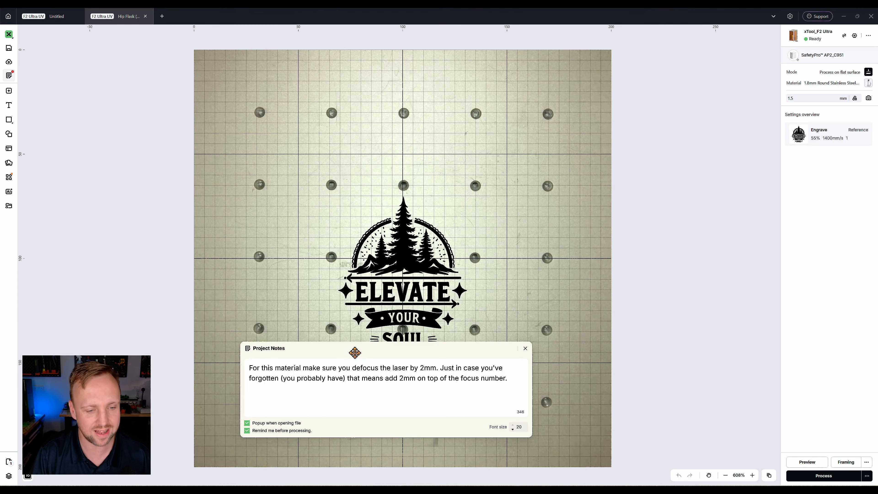
pyautogui.moveTo(355, 353); pyautogui.dragTo(368, 119)
pyautogui.moveTo(521, 141); pyautogui.dragTo(235, 103)
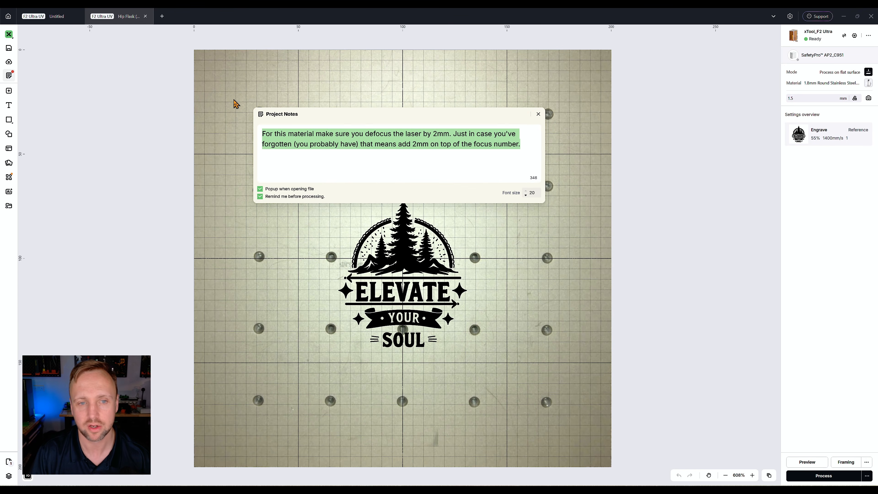
pyautogui.write('sdvfj')
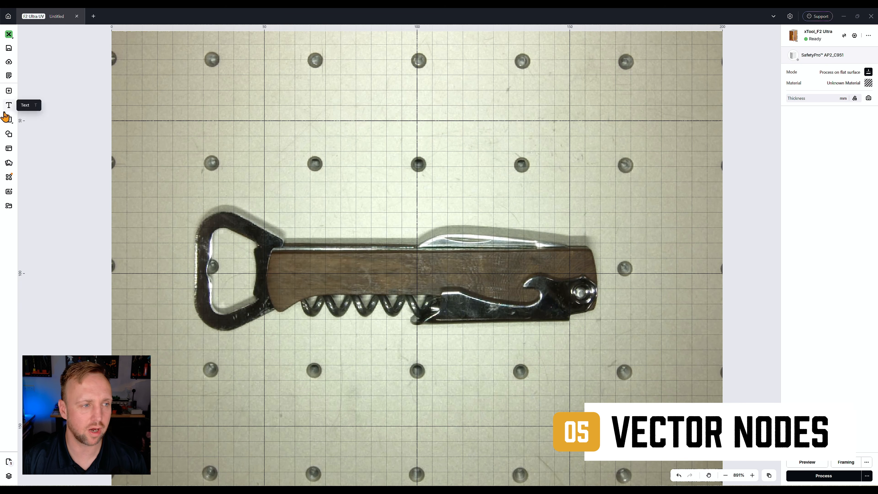
# Draw a trial vector path with straight and curved nodes above the knife with the Vector tool, then delete it.
pyautogui.moveTo(8, 124)
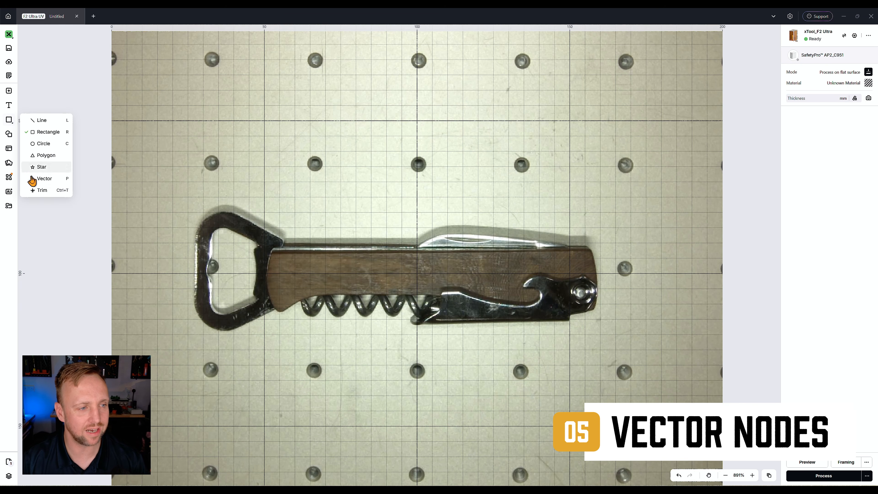
pyautogui.click(50, 183)
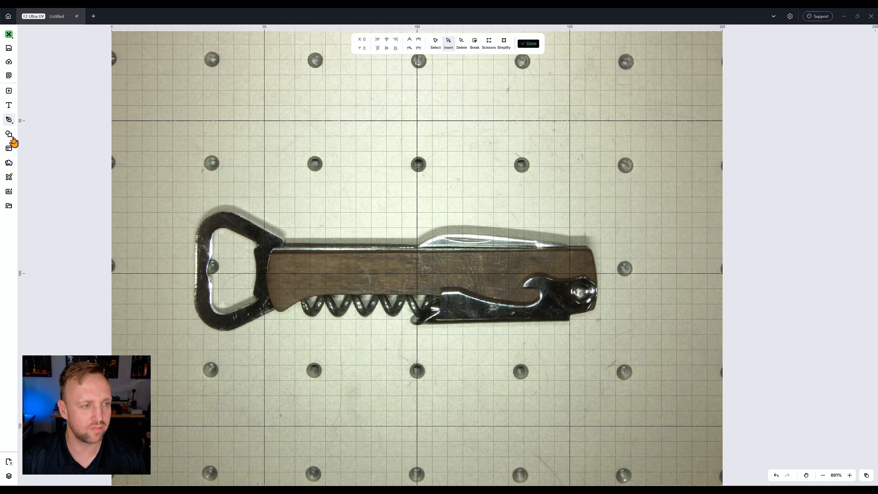
pyautogui.moveTo(9, 121)
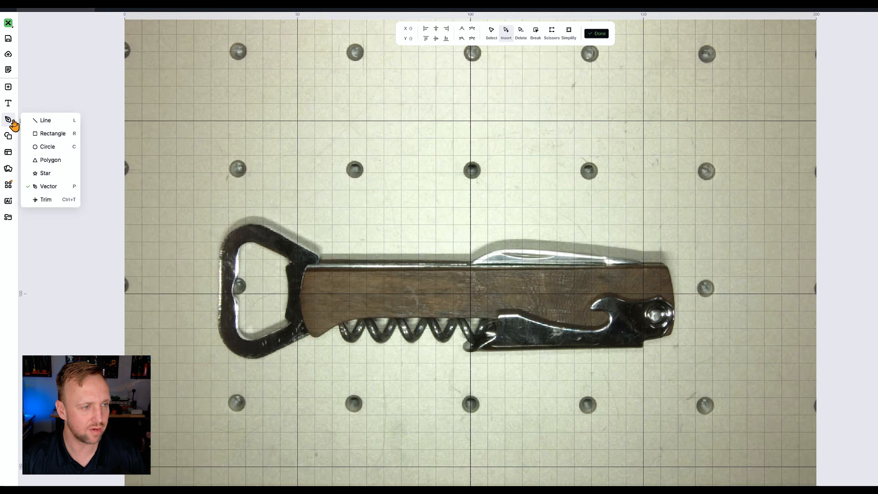
pyautogui.moveTo(8, 121)
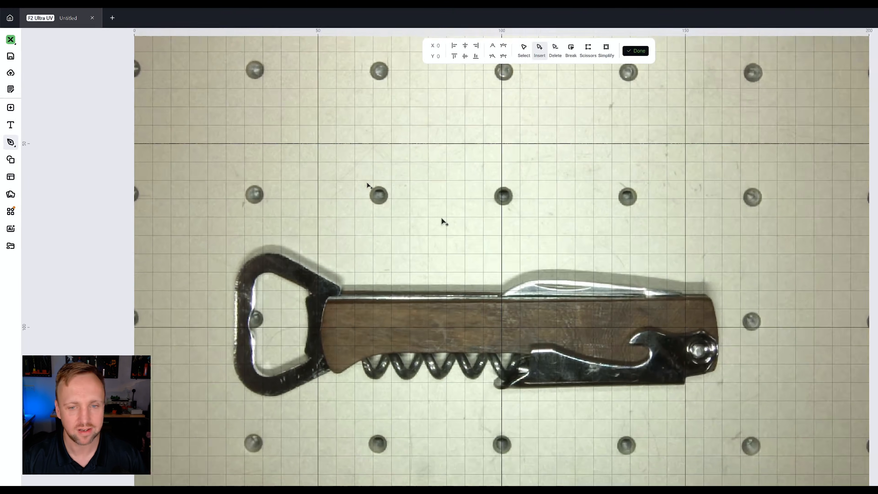
pyautogui.click(441, 202)
pyautogui.click(521, 195)
pyautogui.click(638, 218)
pyautogui.click(640, 257)
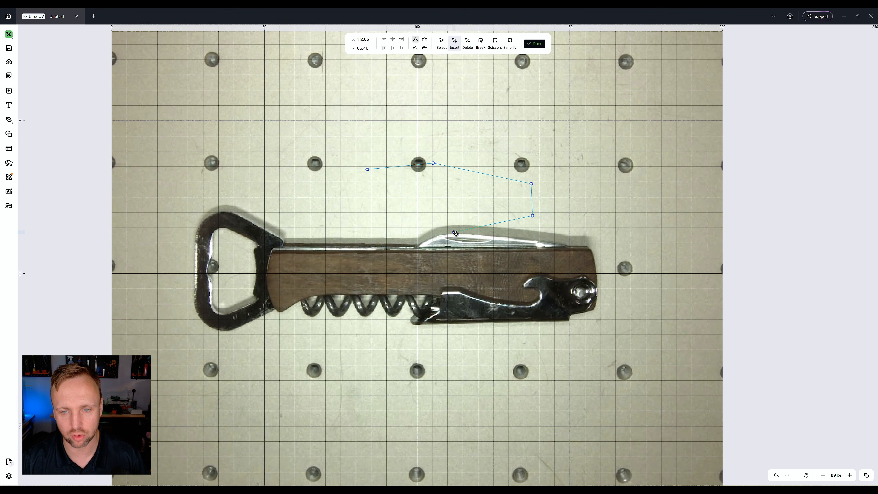
pyautogui.click(456, 233)
pyautogui.moveTo(357, 207); pyautogui.dragTo(348, 161)
pyautogui.press('Escape')
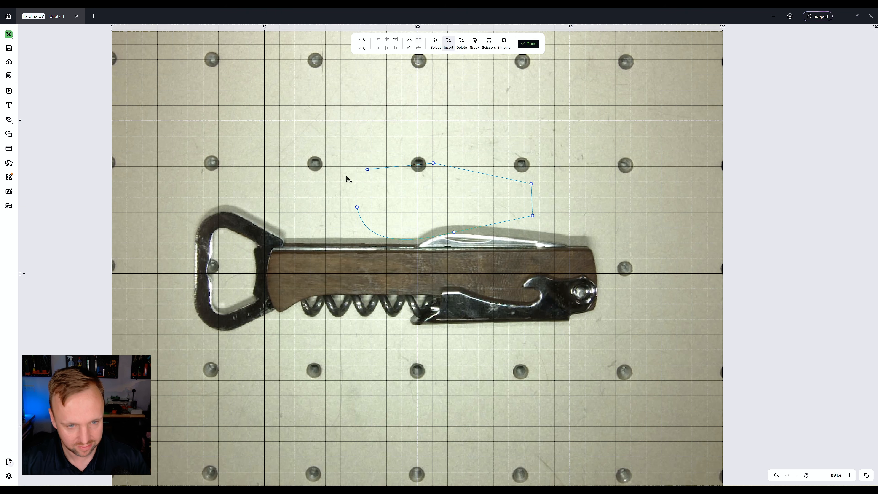
pyautogui.press('Escape')
pyautogui.press('Delete')
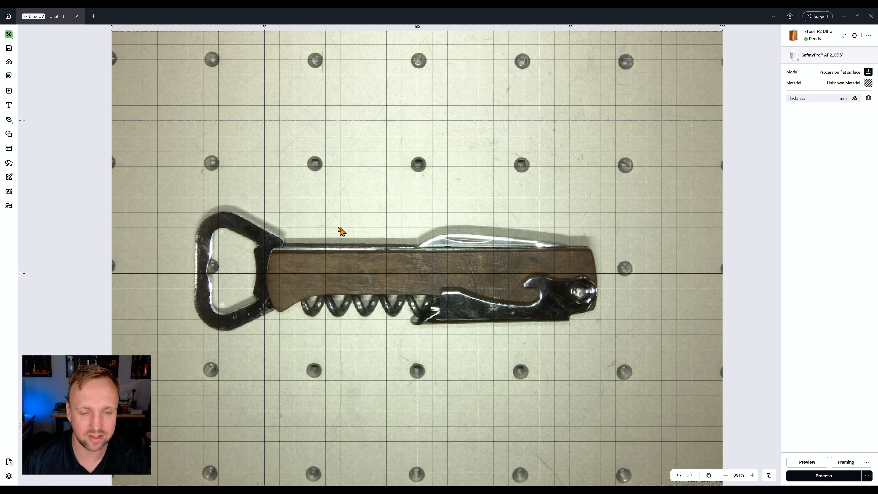
# Trace the outline of the wooden handle with the Vector tool, closing the path at its starting node.
pyautogui.click(9, 119)
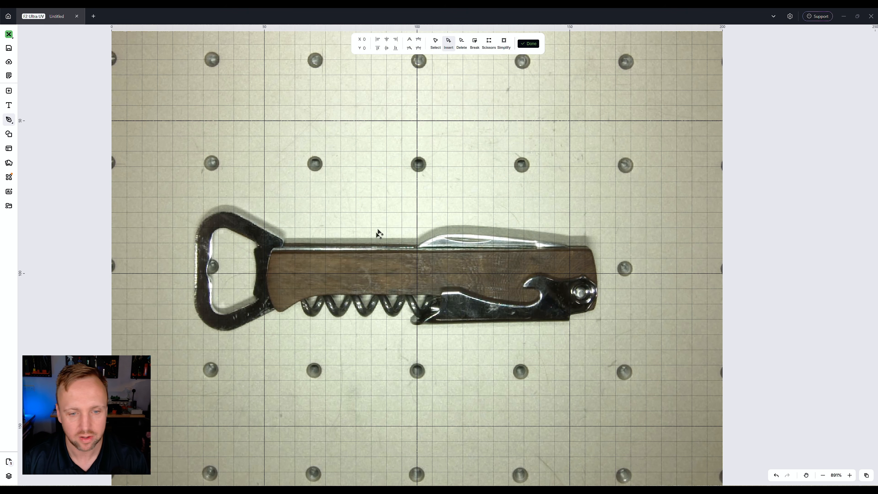
pyautogui.scroll(2, 327, 286)
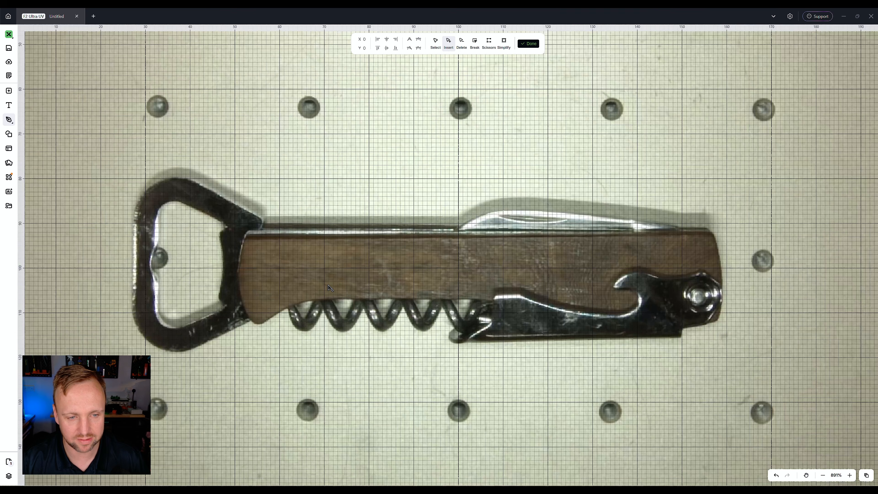
pyautogui.click(249, 240)
pyautogui.click(710, 235)
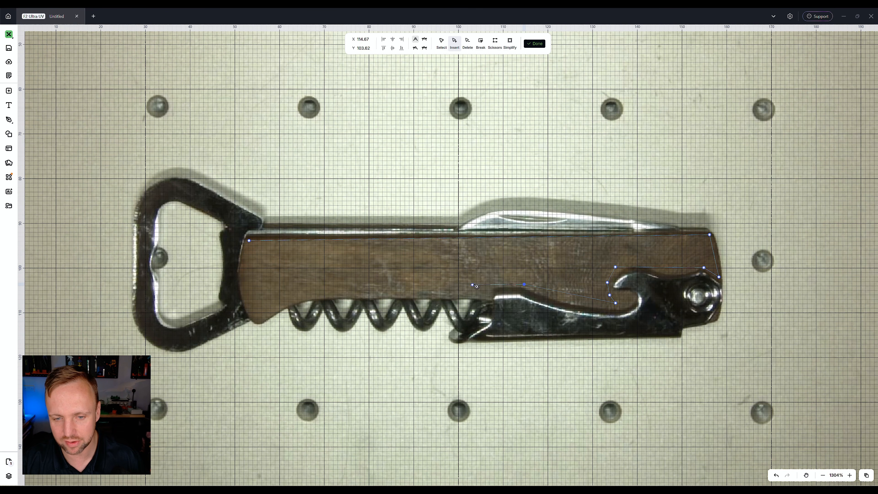
pyautogui.click(307, 293)
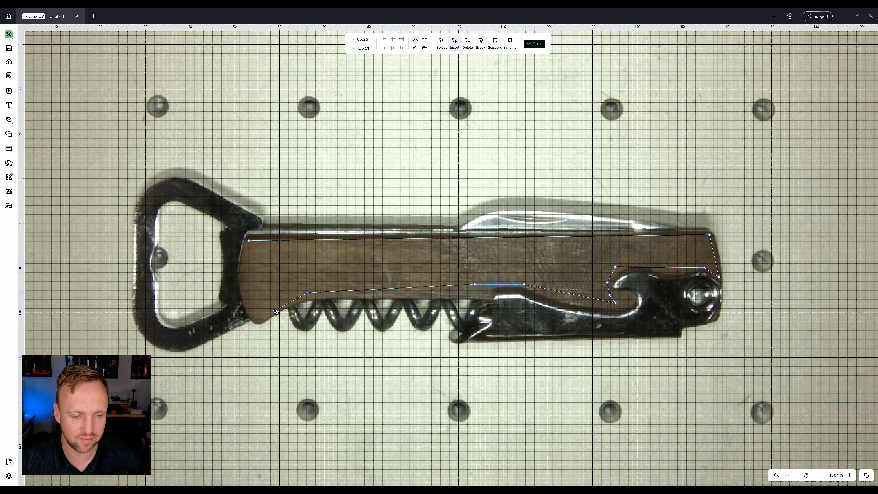
pyautogui.click(249, 240)
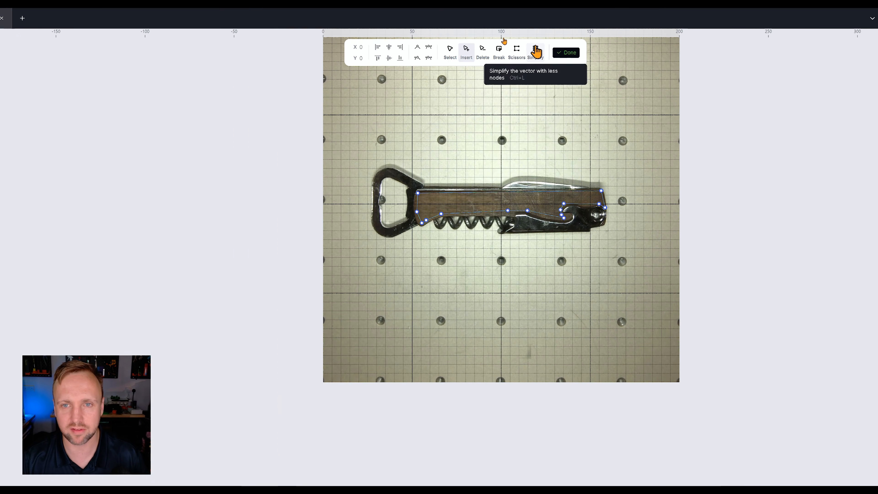
# Simplify the traced handle path with the simplification slider set to 10.
pyautogui.click(533, 68)
pyautogui.moveTo(494, 114); pyautogui.dragTo(539, 116)
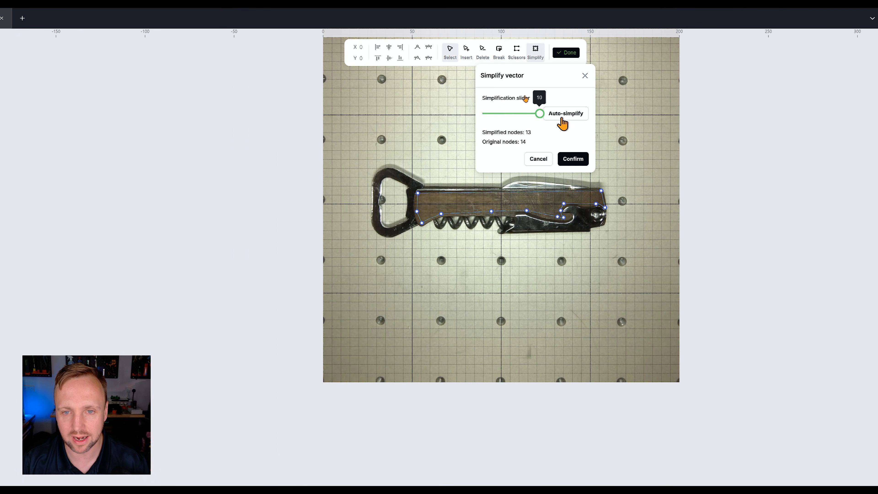
pyautogui.click(574, 160)
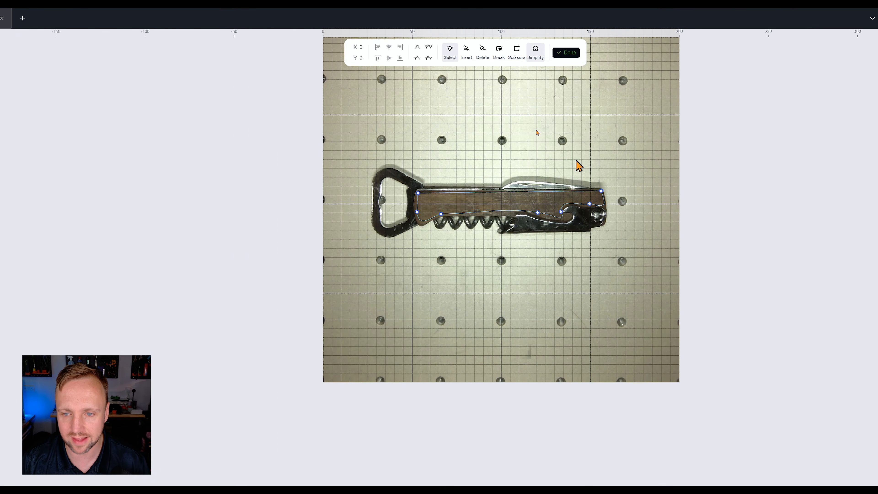
# Open the handle path for node editing and insert a new node on its lower edge.
pyautogui.scroll(5, 527, 169)
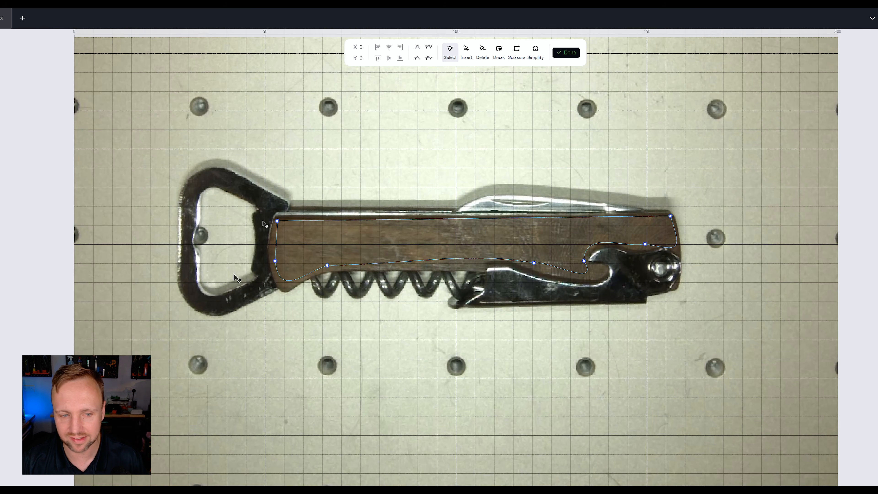
pyautogui.click(375, 170)
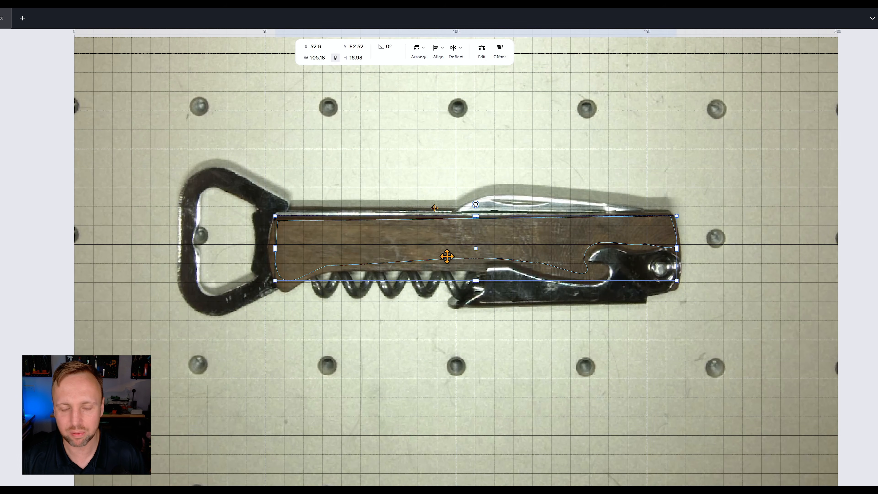
pyautogui.doubleClick(376, 249)
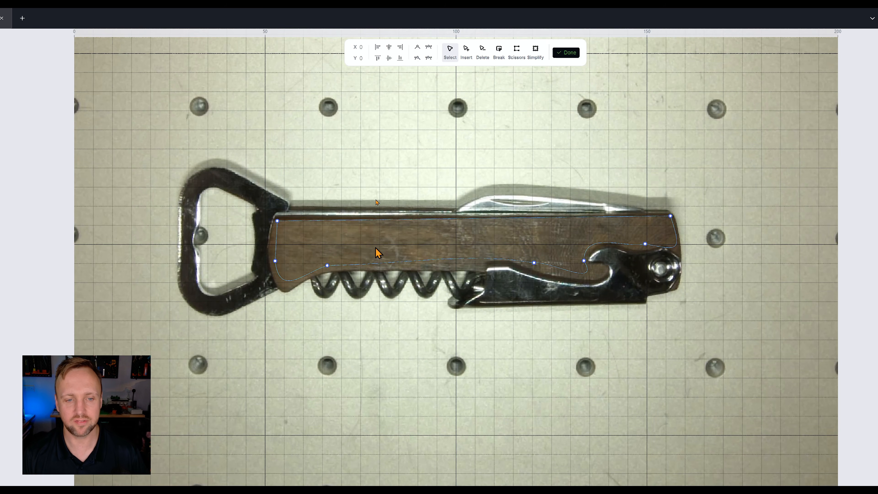
pyautogui.click(467, 56)
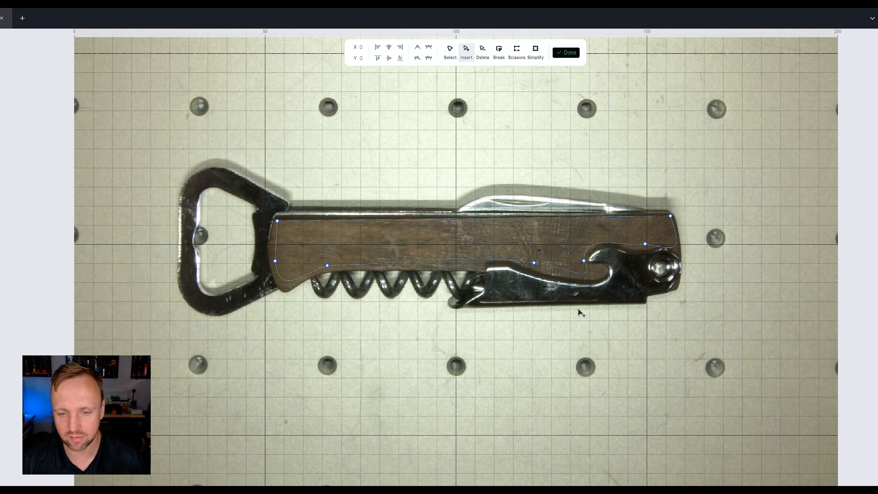
pyautogui.scroll(3, 581, 301)
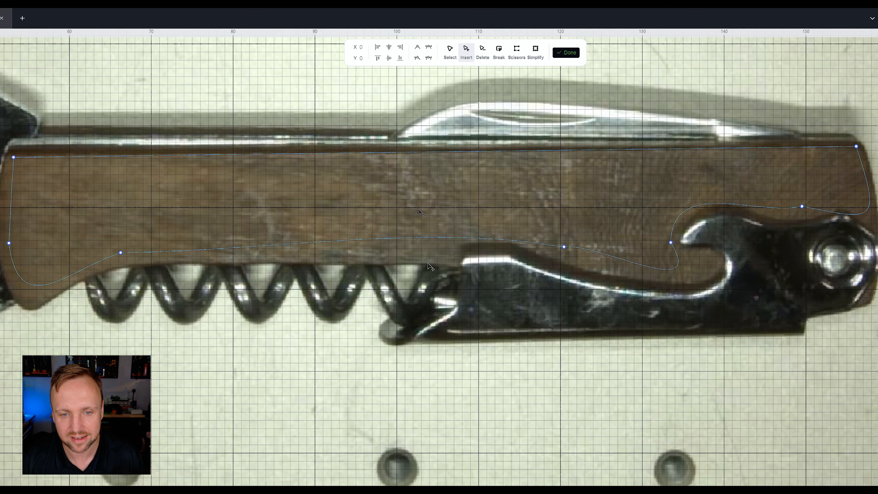
pyautogui.click(444, 238)
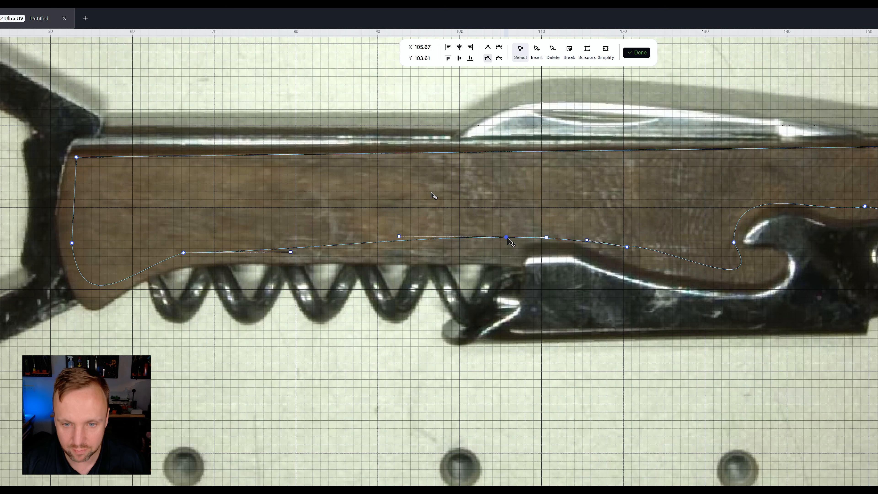
# Drag nodes along the handle's lower edge to reshape the curve above the corkscrew.
pyautogui.moveTo(509, 237); pyautogui.dragTo(527, 217)
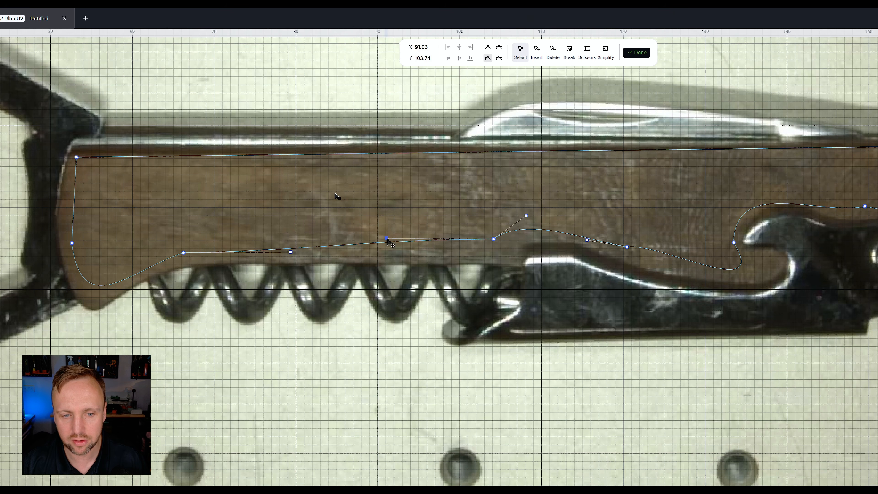
pyautogui.moveTo(390, 242); pyautogui.dragTo(411, 264)
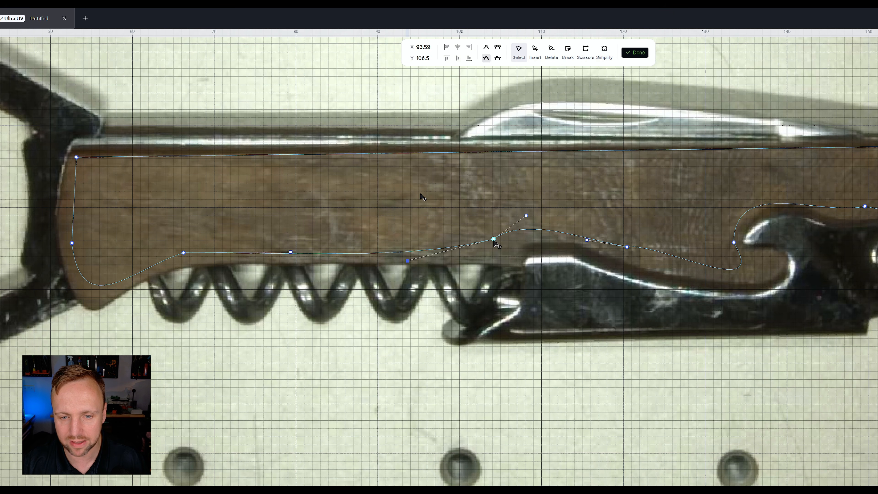
pyautogui.moveTo(494, 241); pyautogui.dragTo(508, 252)
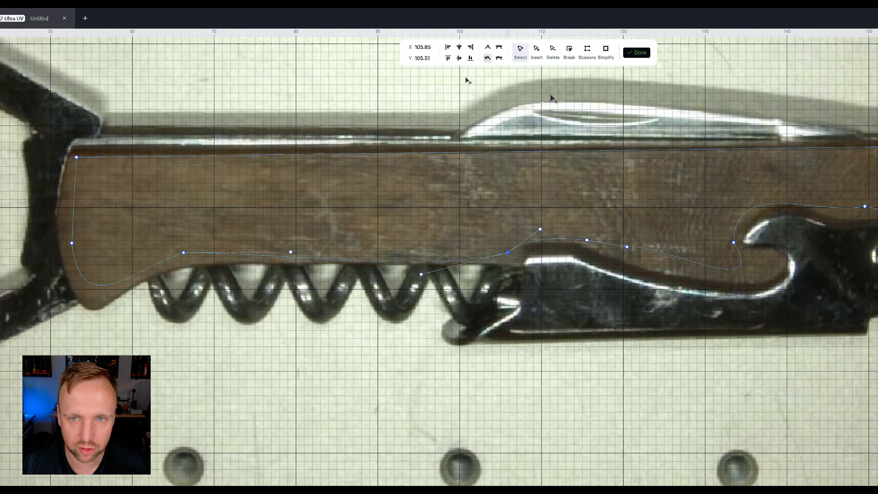
# Delete the node on the handle's lower edge near the hook.
pyautogui.click(553, 52)
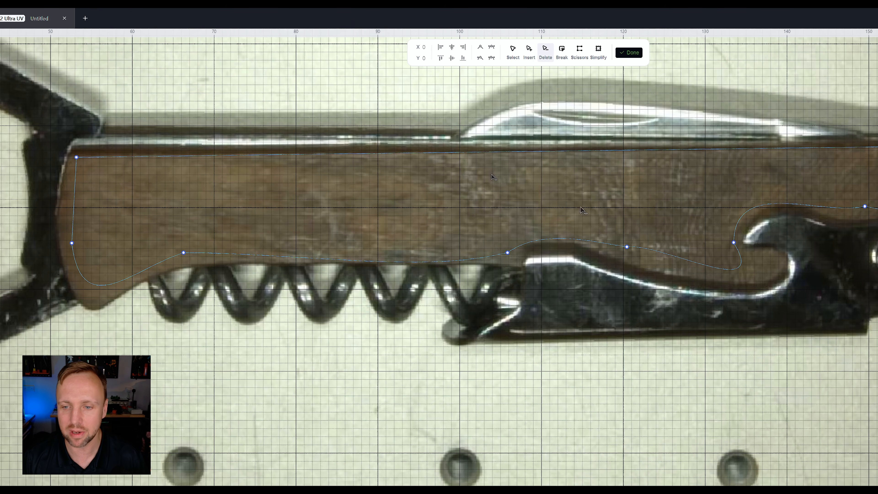
pyautogui.click(628, 248)
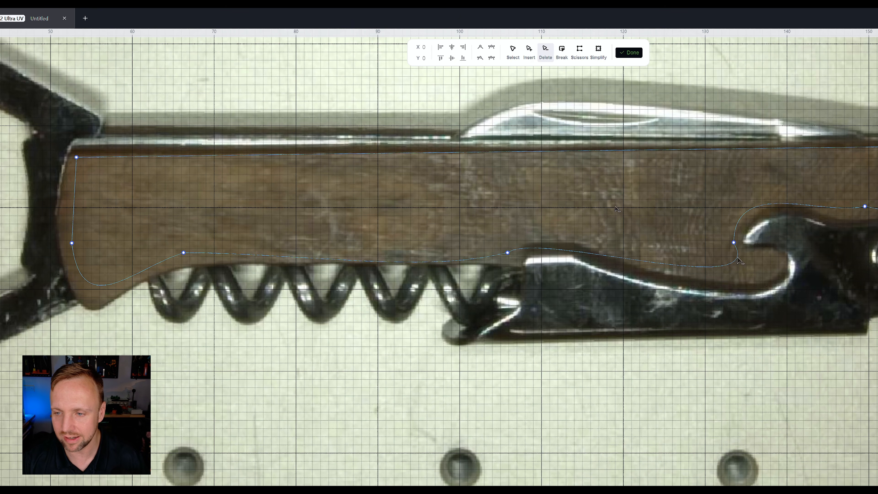
# Try deleting the node at the handle's left end, and undo the deletion.
pyautogui.scroll(-2, 470, 199)
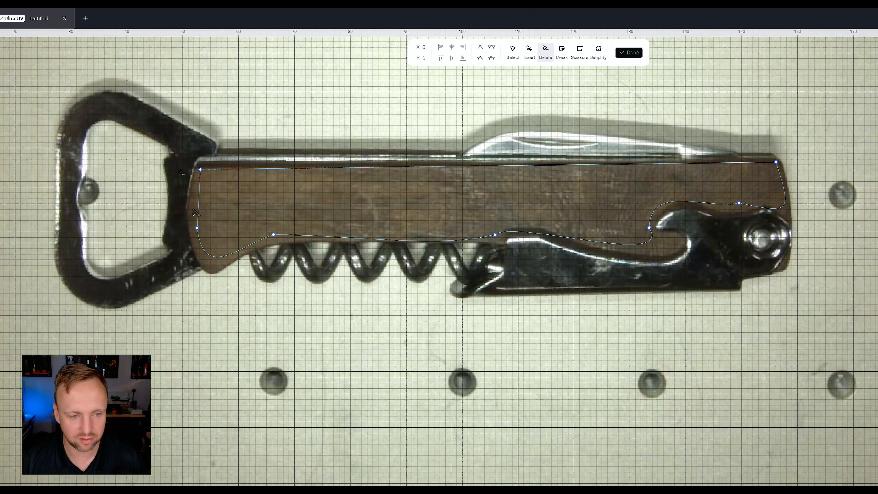
pyautogui.scroll(2, 194, 213)
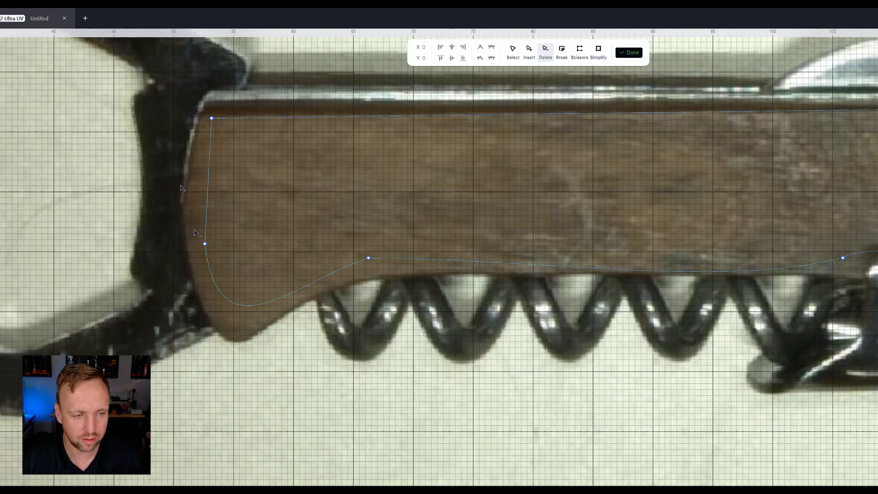
pyautogui.click(205, 245)
pyautogui.hotkey('ctrl', 'z')
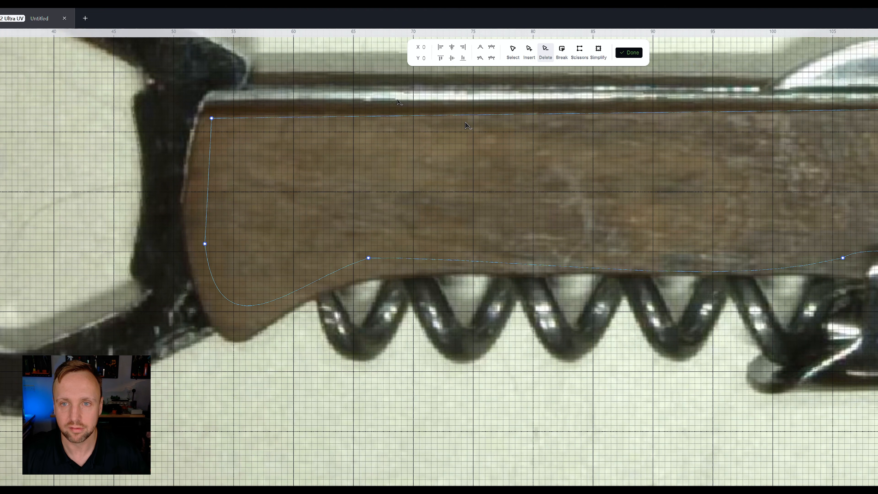
pyautogui.click(562, 52)
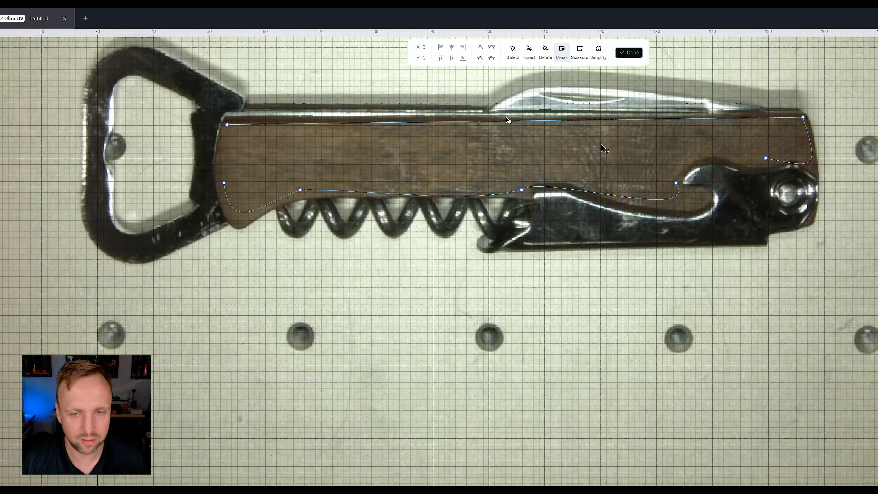
pyautogui.scroll(-1, 602, 145)
pyautogui.scroll(1, 602, 145)
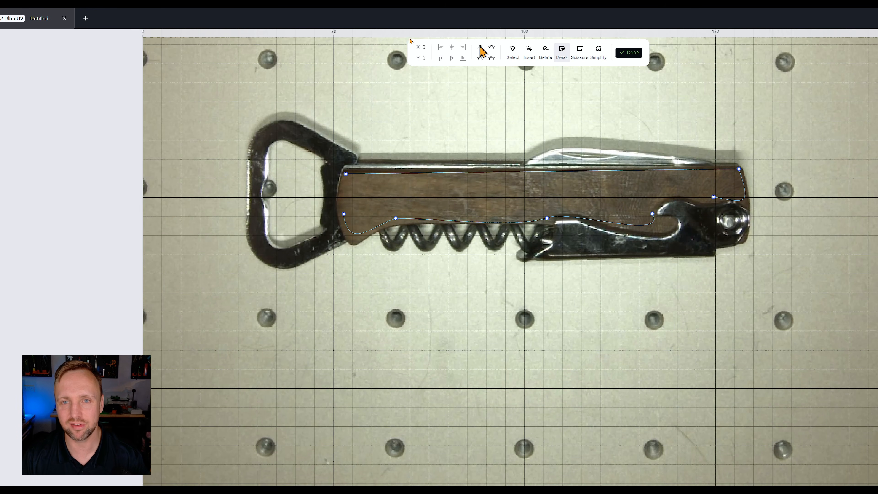
pyautogui.click(513, 52)
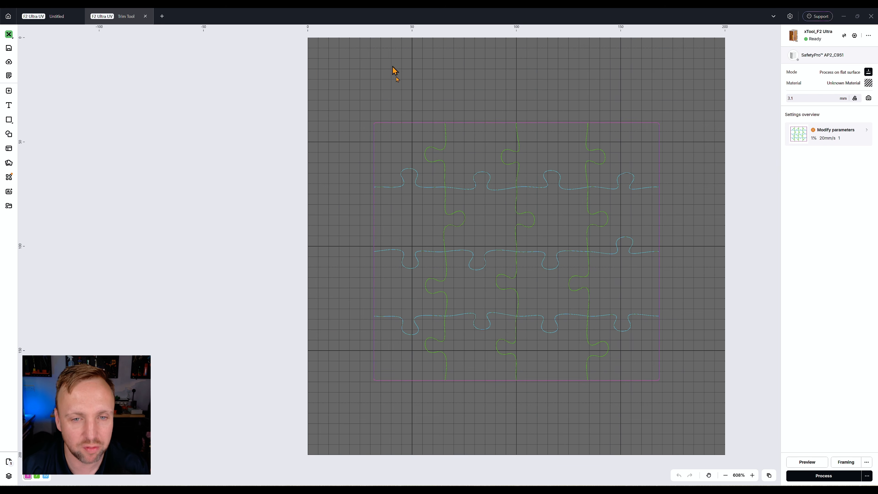
# In the Trim Tool project, ungroup the puzzle pattern.
pyautogui.click(430, 147)
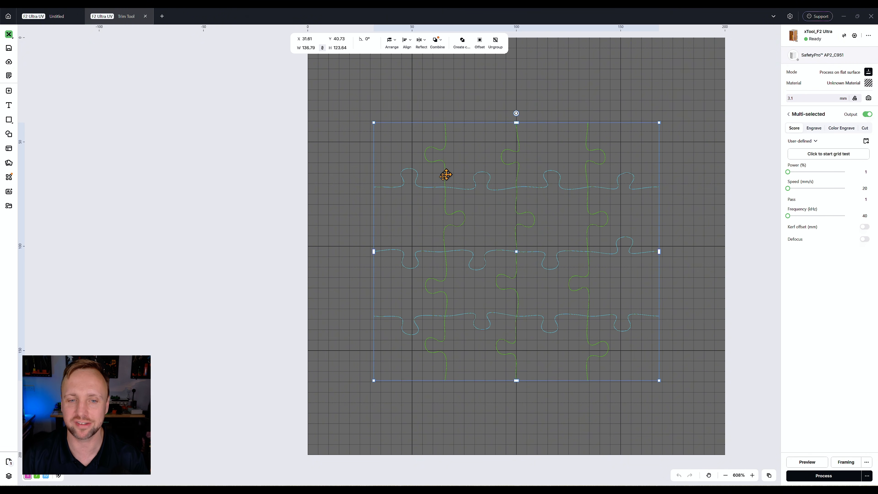
pyautogui.click(280, 274)
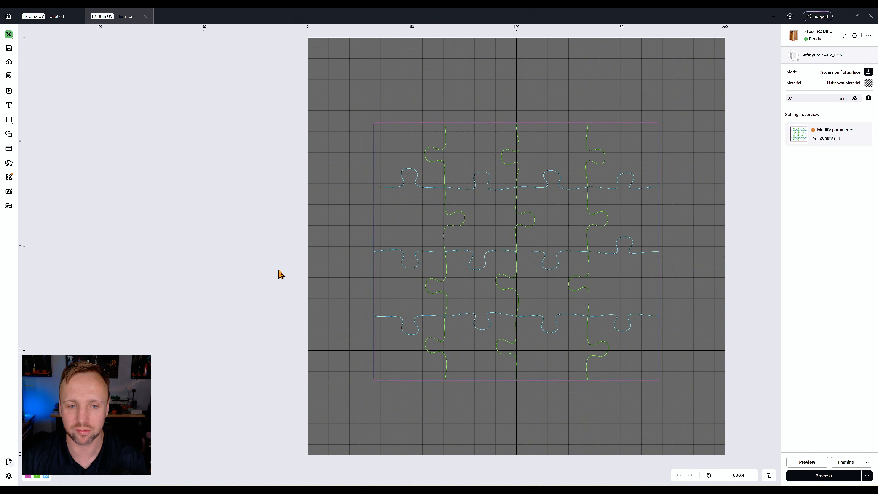
pyautogui.click(449, 178)
pyautogui.rightClick(447, 179)
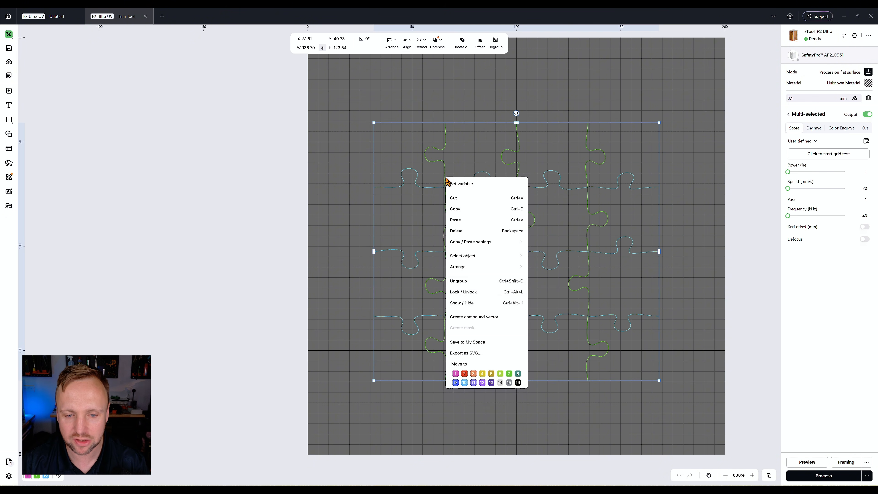
pyautogui.click(469, 285)
# Move one horizontal puzzle line slightly and undo the move.
pyautogui.click(418, 182)
pyautogui.moveTo(418, 183)
pyautogui.mouseDown()
pyautogui.moveTo(422, 228)
pyautogui.moveTo(457, 196)
pyautogui.moveTo(422, 172)
pyautogui.mouseUp()
pyautogui.hotkey('ctrl', 'z')
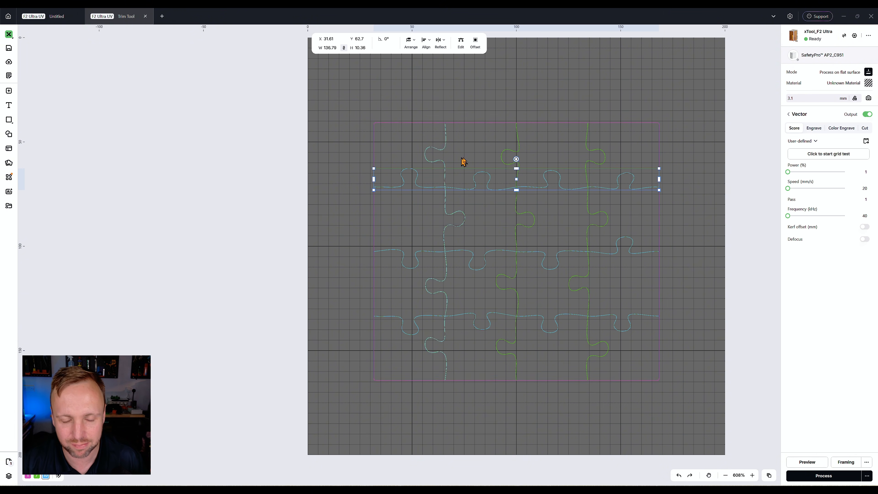
# Use the Trim tool to remove the bottom horizontal puzzle line segment between the first and second vertical lines.
pyautogui.click(325, 147)
pyautogui.moveTo(326, 147); pyautogui.dragTo(650, 357)
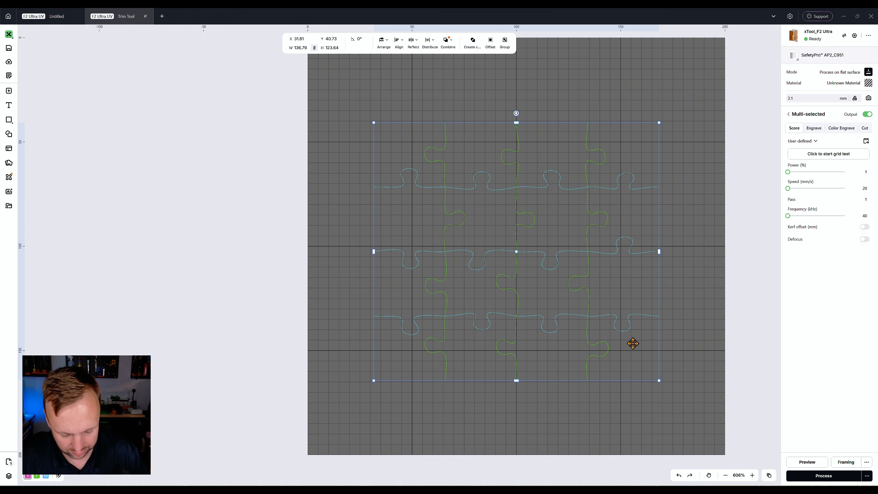
pyautogui.click(327, 259)
pyautogui.click(9, 119)
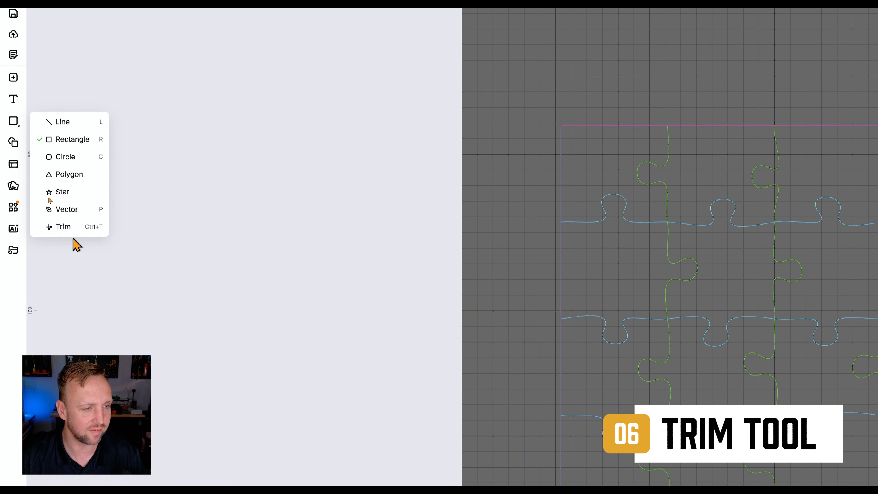
pyautogui.click(64, 227)
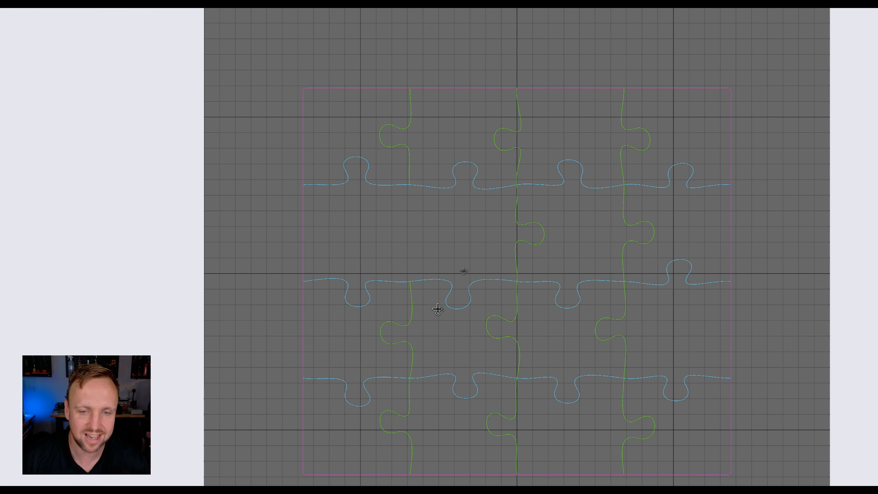
pyautogui.click(461, 381)
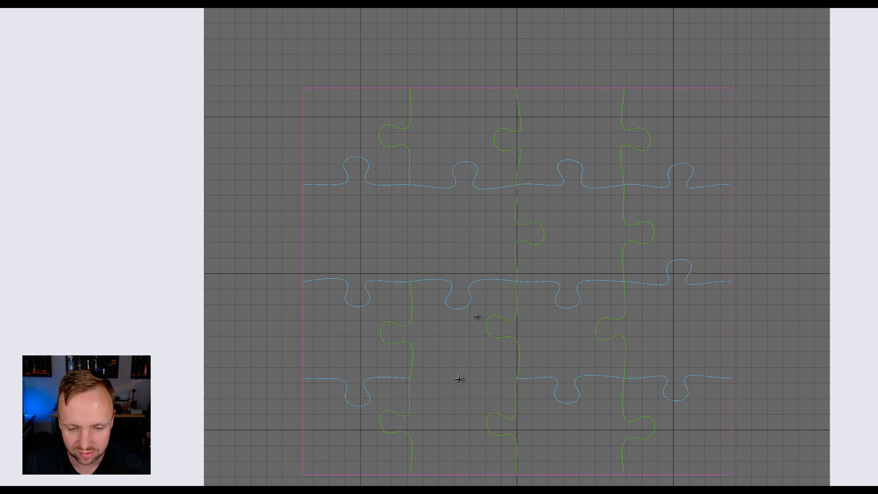
pyautogui.scroll(-3, 463, 339)
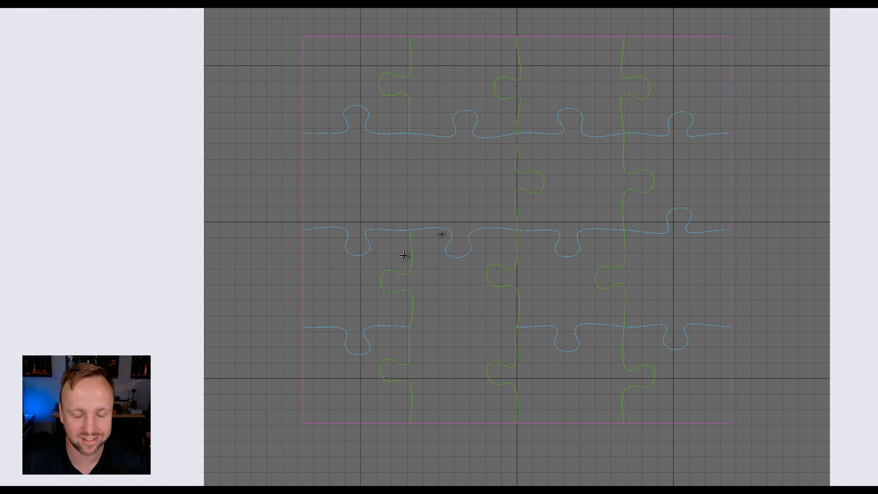
pyautogui.scroll(-3, 529, 208)
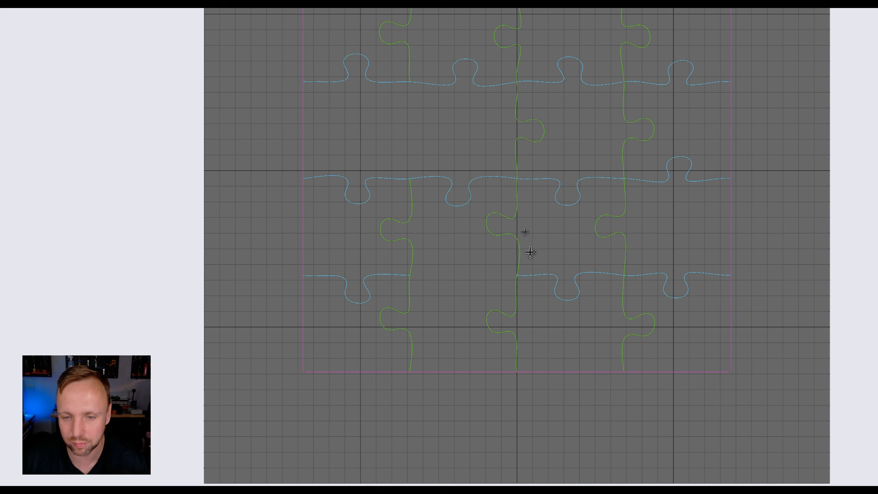
pyautogui.scroll(3, 530, 253)
pyautogui.press('Escape')
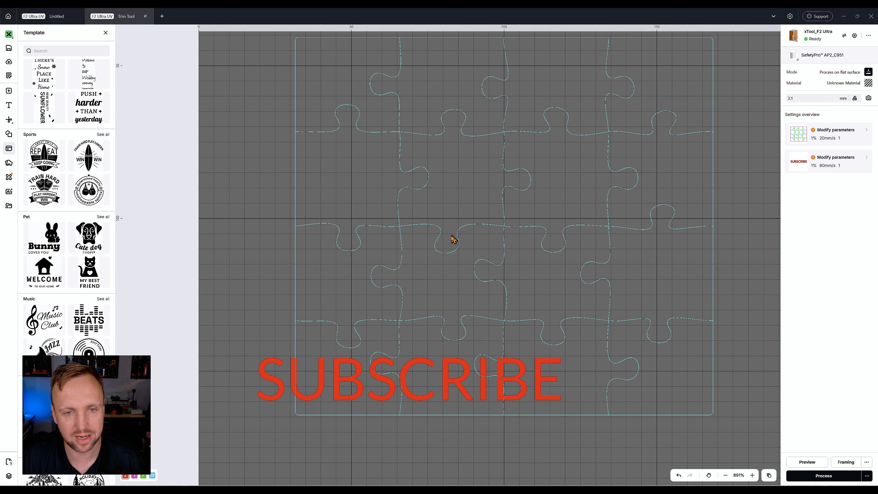
# Zoom in on the SUBSCRIBE text and trim the puzzle line segments where they cross it with the Trim tool.
pyautogui.moveTo(452, 237); pyautogui.dragTo(456, 216)
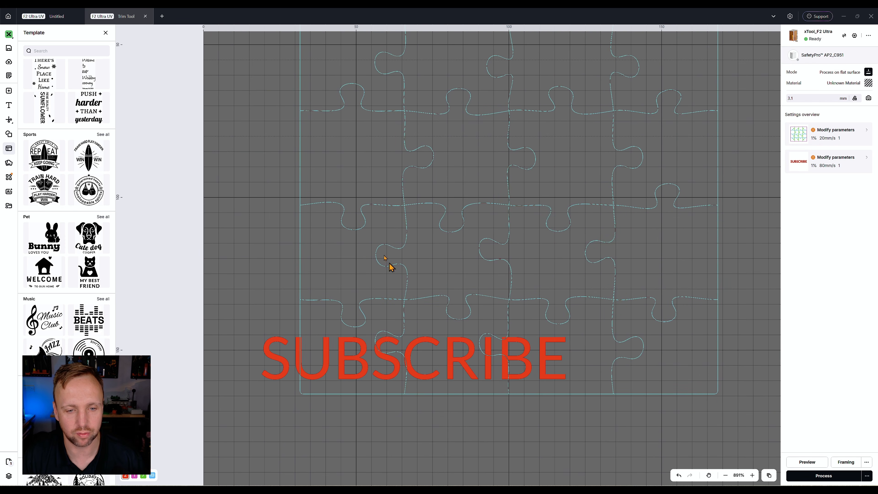
pyautogui.scroll(-4, 431, 325)
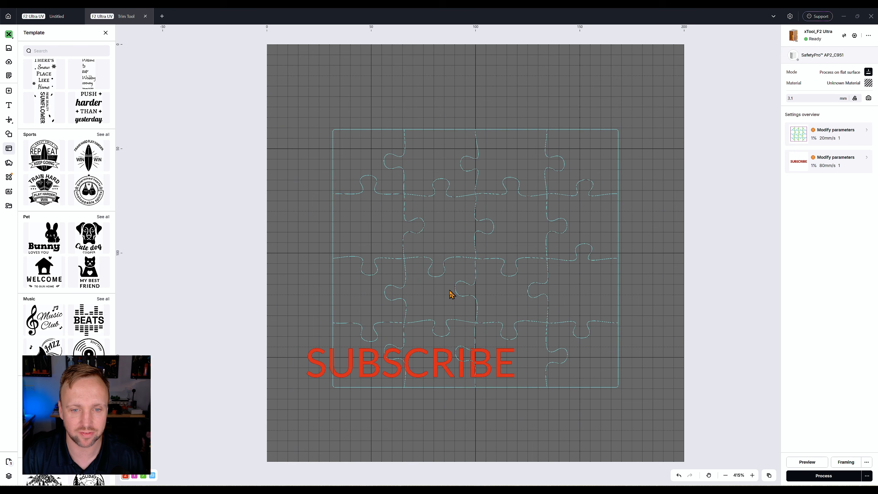
pyautogui.scroll(8, 360, 415)
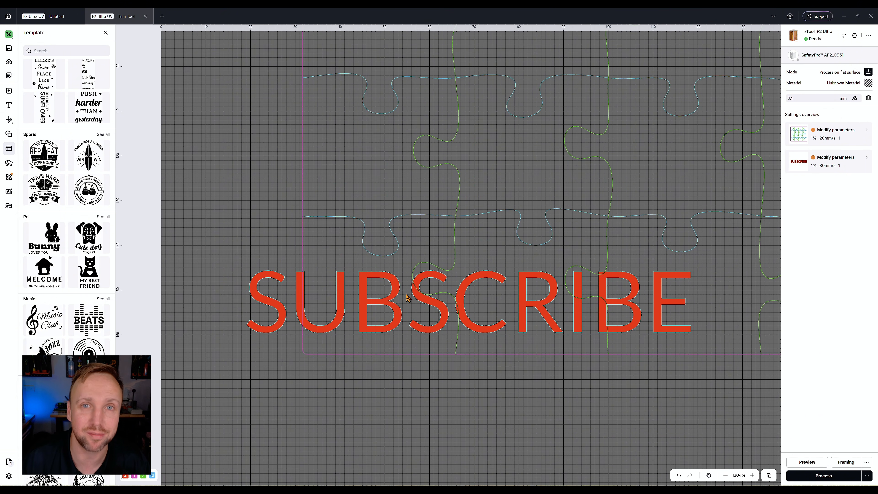
pyautogui.scroll(4, 447, 308)
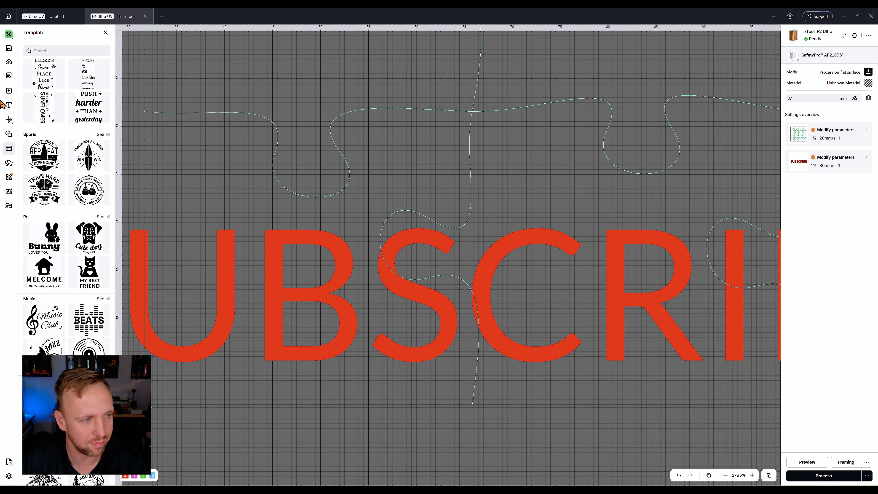
pyautogui.click(7, 121)
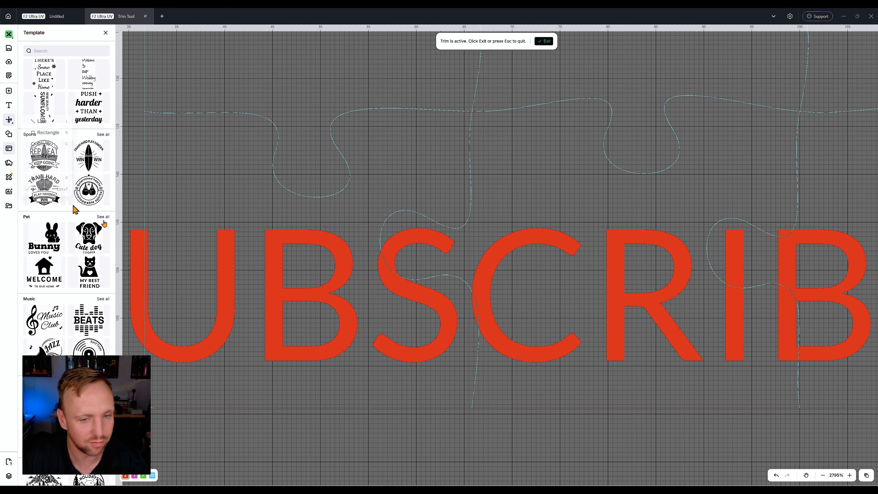
pyautogui.scroll(4, 384, 265)
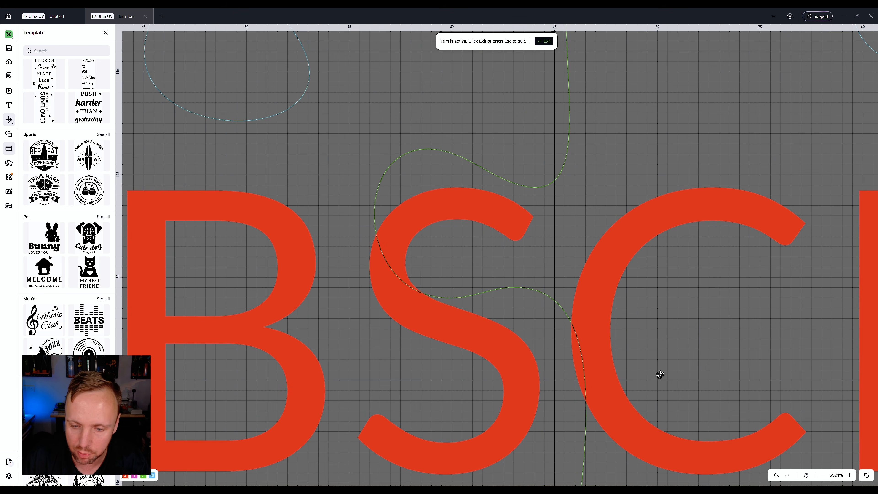
pyautogui.moveTo(593, 356); pyautogui.dragTo(487, 280)
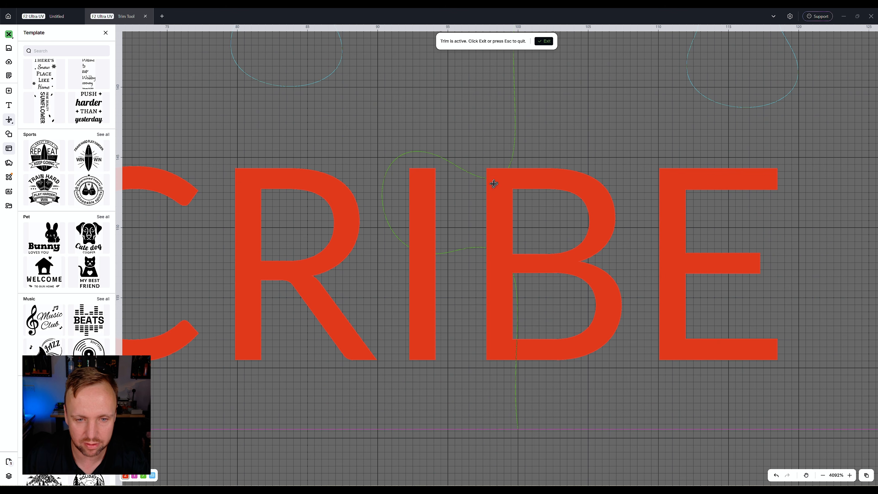
pyautogui.scroll(-3, 501, 241)
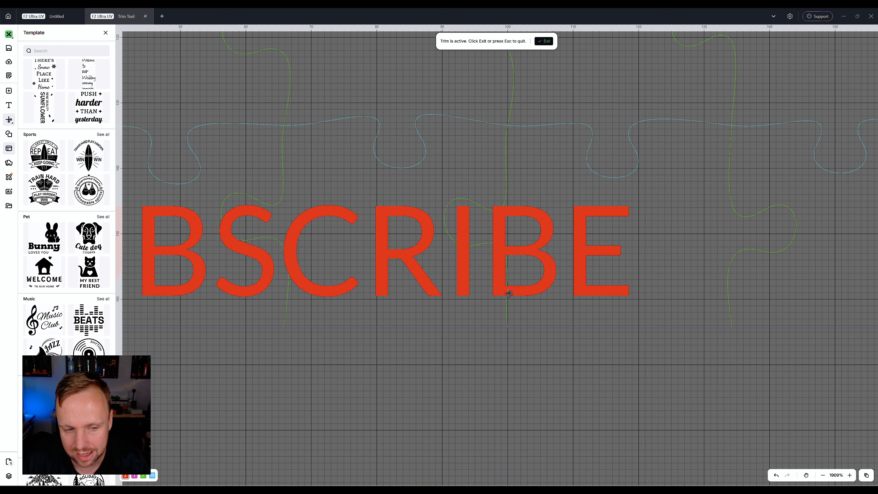
pyautogui.scroll(-5, 318, 236)
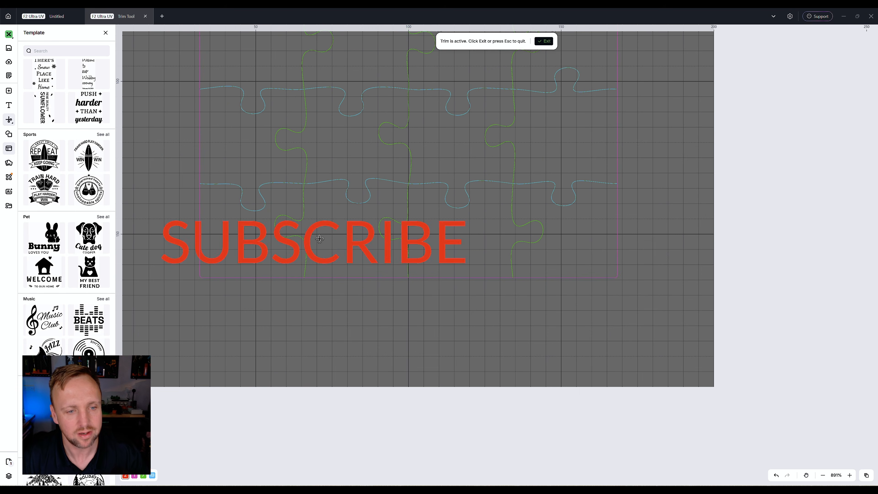
# Exit the Trim tool and delete the SUBSCRIBE text from the puzzle.
pyautogui.press('Escape')
pyautogui.click(315, 232)
pyautogui.press('Delete')
pyautogui.scroll(2, 312, 244)
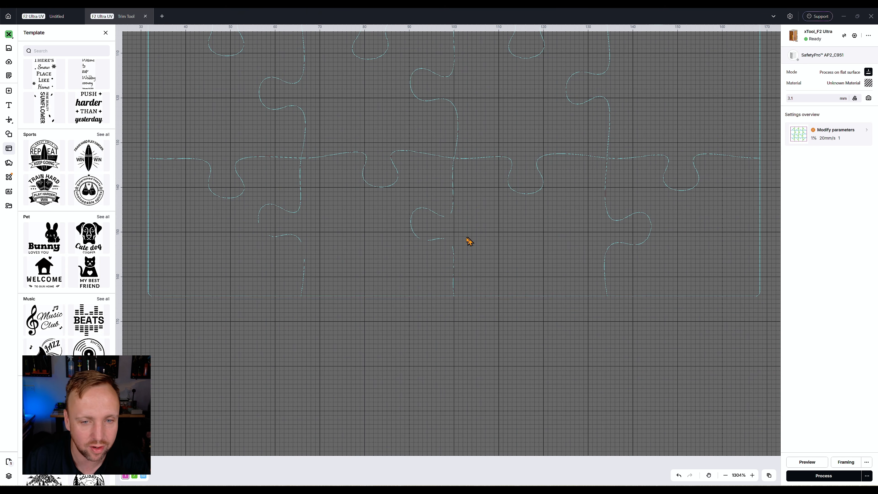
pyautogui.scroll(-2, 469, 241)
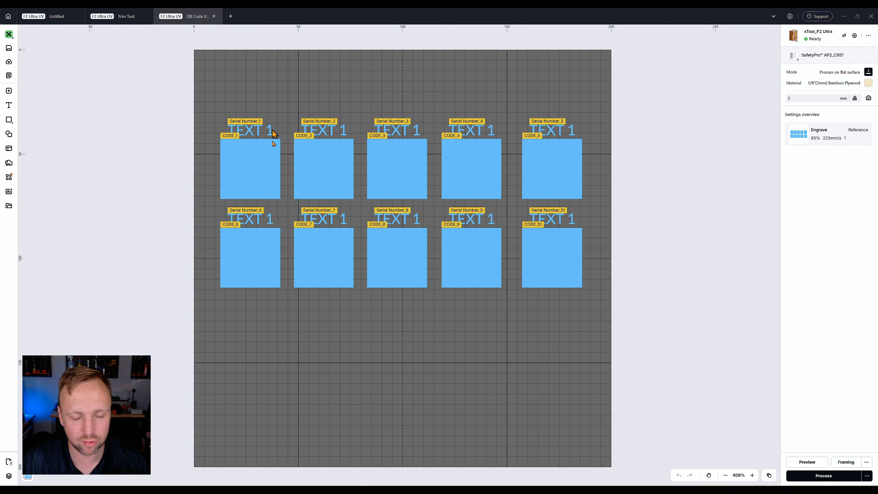
# Preview the engraved QR code batch layout in the QR Code project.
pyautogui.click(815, 465)
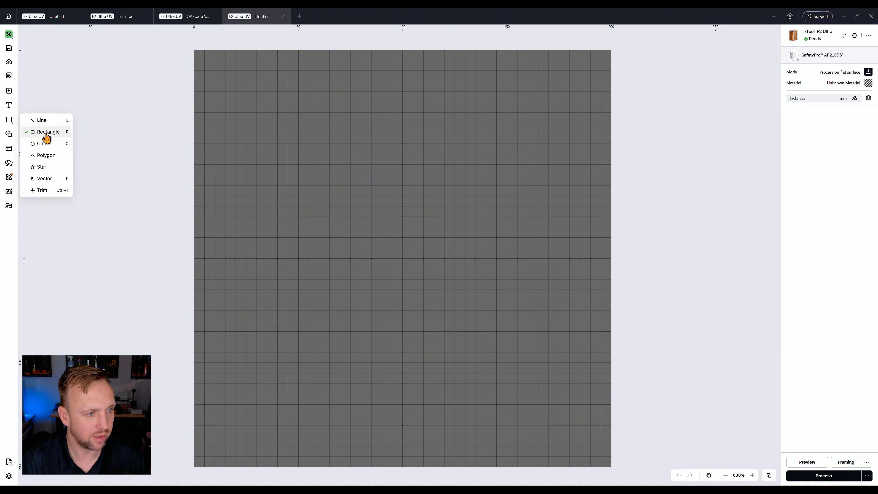
pyautogui.click(44, 139)
# In a new project, draw a square about 30 mm wide and set it to Engrave.
pyautogui.moveTo(332, 183); pyautogui.dragTo(395, 246)
pyautogui.click(815, 128)
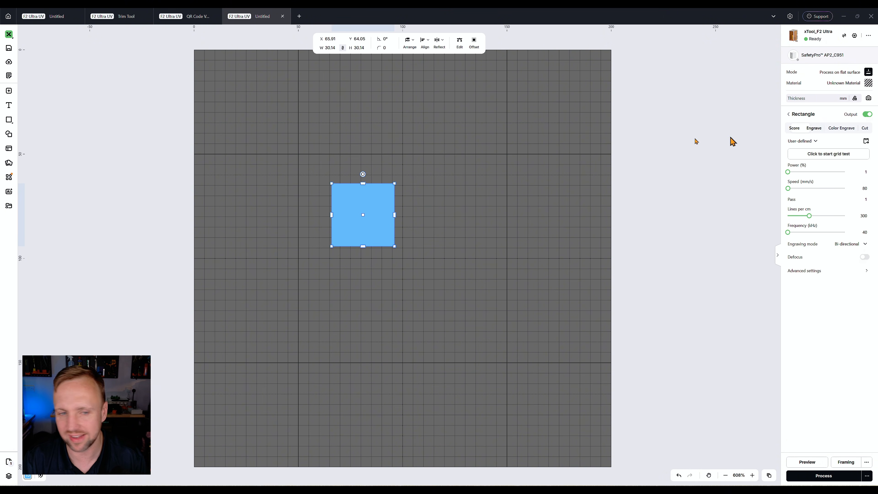
pyautogui.click(318, 173)
# Add the text PART NUMBER and position it centred above the square.
pyautogui.click(9, 105)
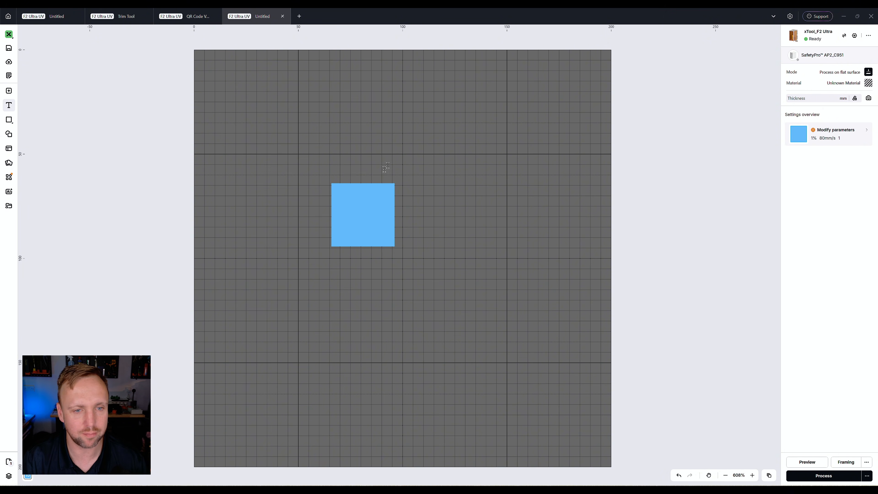
pyautogui.click(336, 170)
pyautogui.write('PART NUMBER')
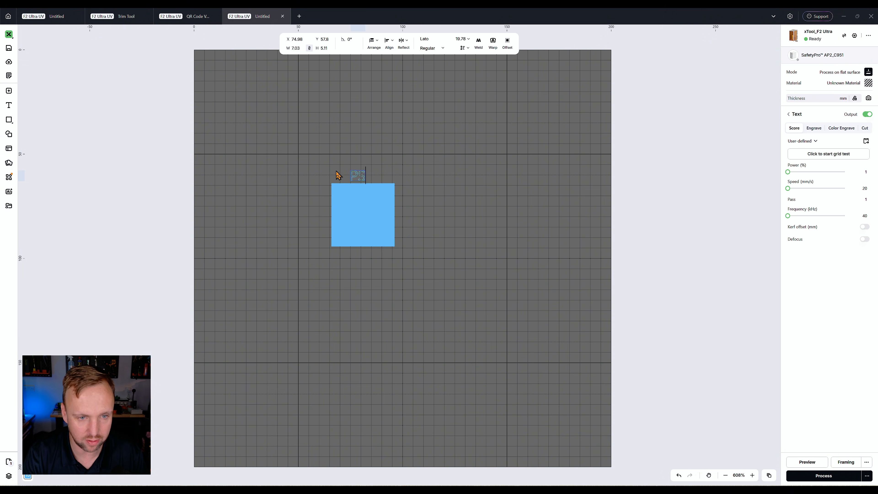
pyautogui.press('Escape')
pyautogui.moveTo(336, 179); pyautogui.dragTo(345, 176)
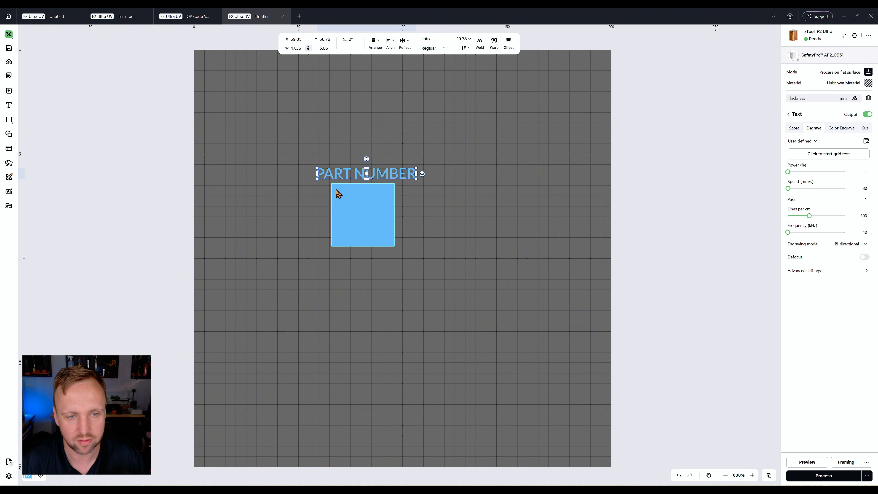
# Select the text and square together, open Set variable and continue to associating data.
pyautogui.scroll(2, 335, 191)
pyautogui.click(489, 268)
pyautogui.moveTo(536, 309); pyautogui.dragTo(251, 136)
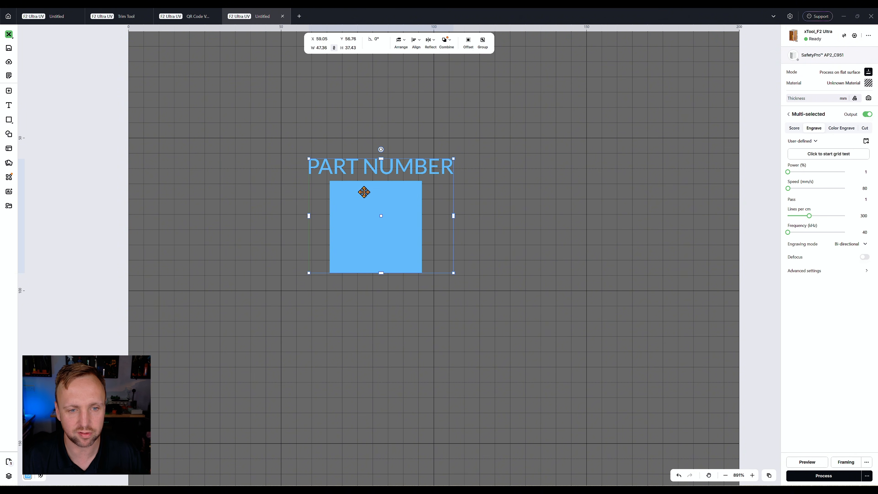
pyautogui.rightClick(364, 192)
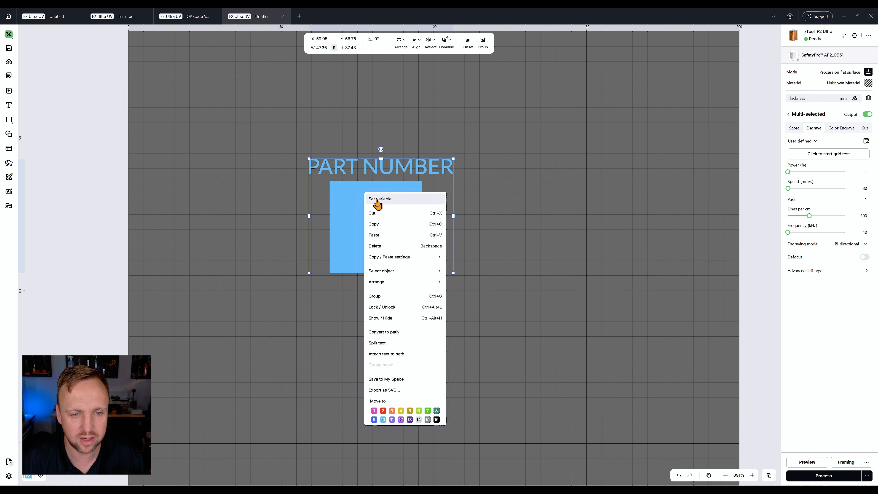
pyautogui.click(377, 200)
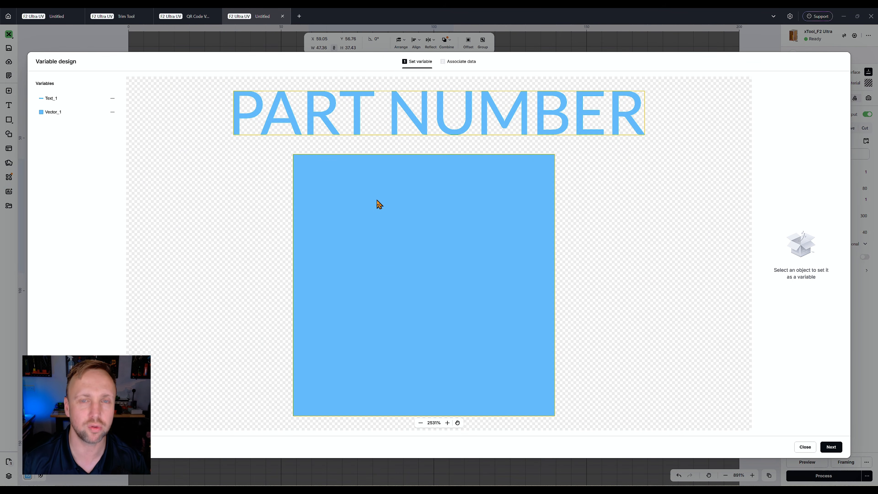
pyautogui.hscroll(1, 377, 200)
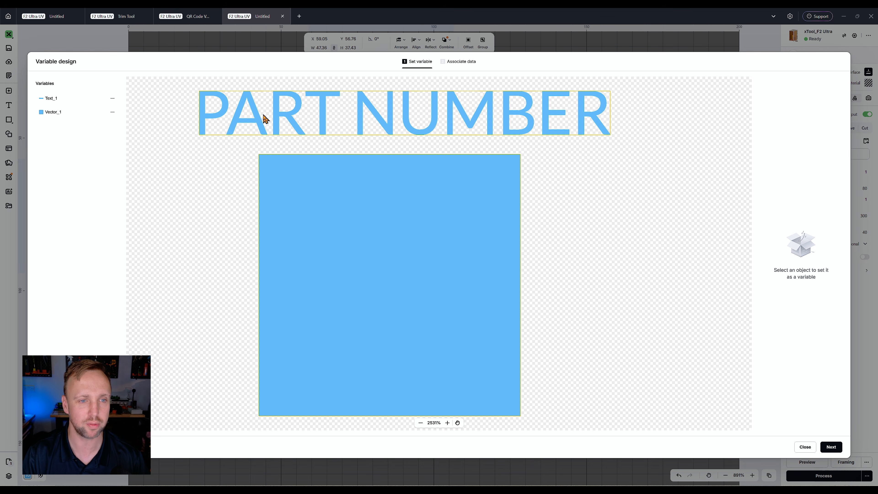
pyautogui.click(831, 447)
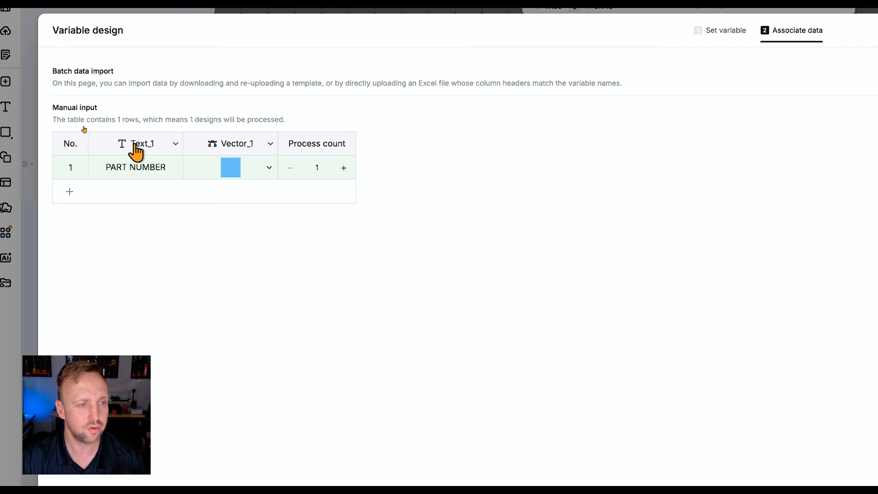
# Rename the text variable to Part Number.
pyautogui.click(139, 148)
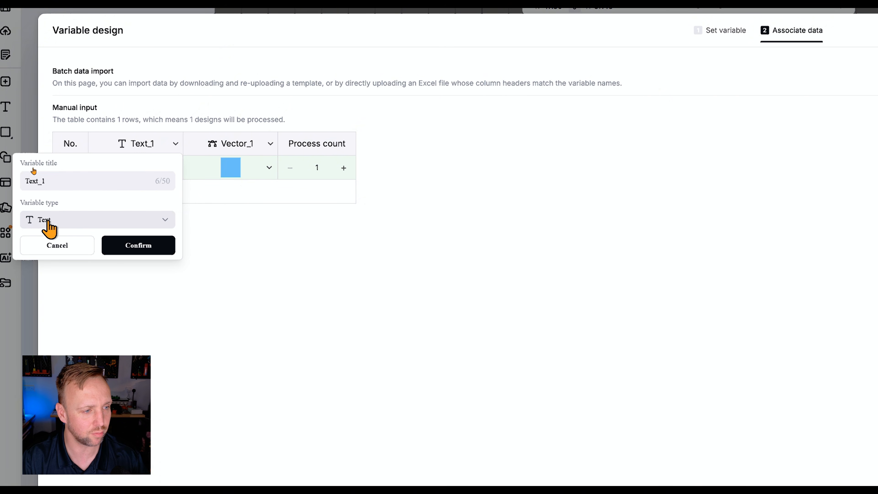
pyautogui.click(44, 178)
pyautogui.hotkey('ctrl', 'a')
pyautogui.write('Part Number')
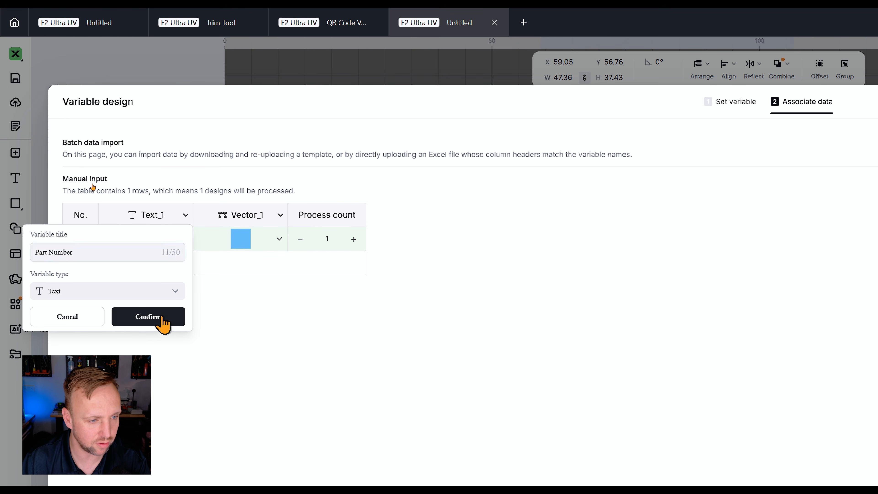
pyautogui.click(151, 252)
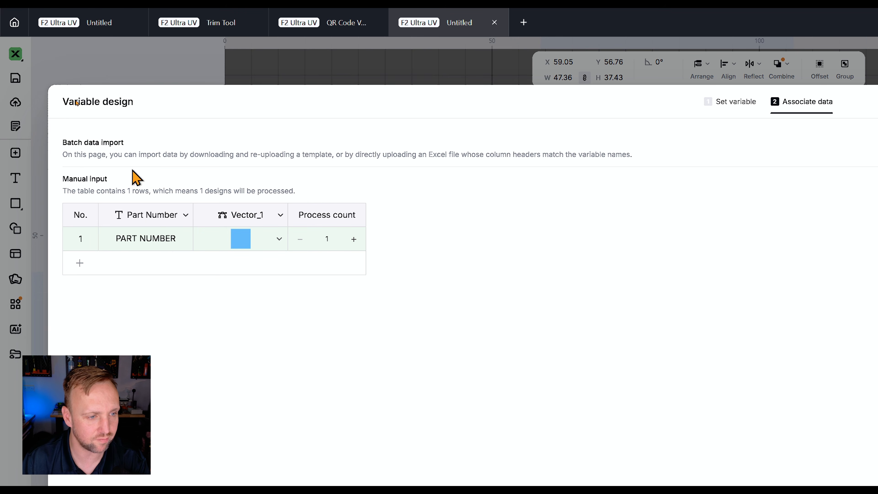
# Rename the Vector_1 variable to QR Code, set its type to QR code with Sequence content, and confirm.
pyautogui.click(239, 222)
pyautogui.click(239, 222)
pyautogui.click(235, 223)
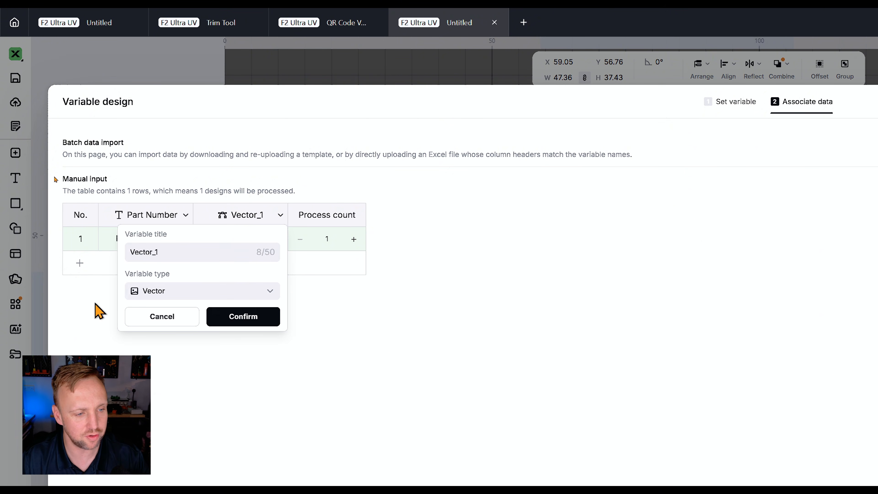
pyautogui.click(158, 252)
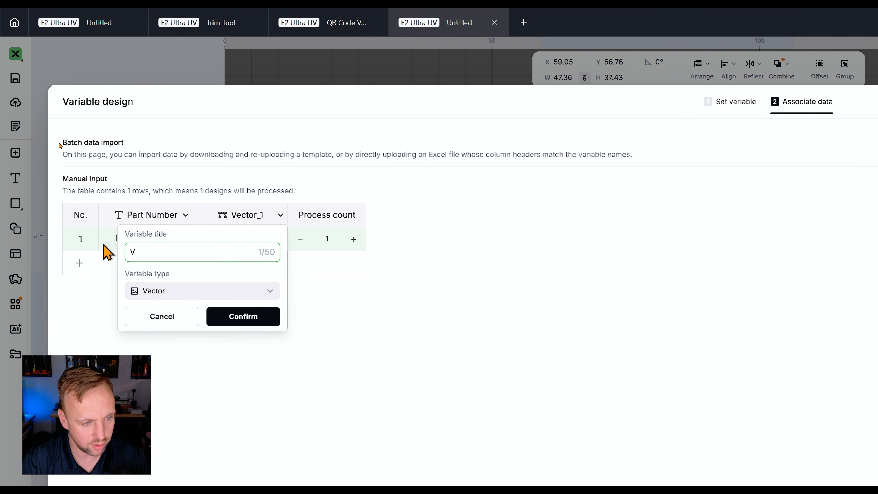
pyautogui.press('BackSpace')
pyautogui.write('QR Code')
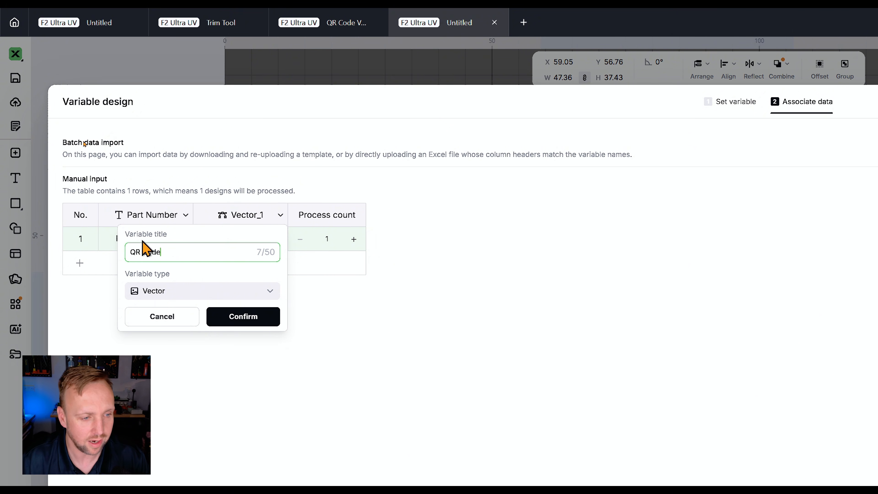
pyautogui.click(246, 295)
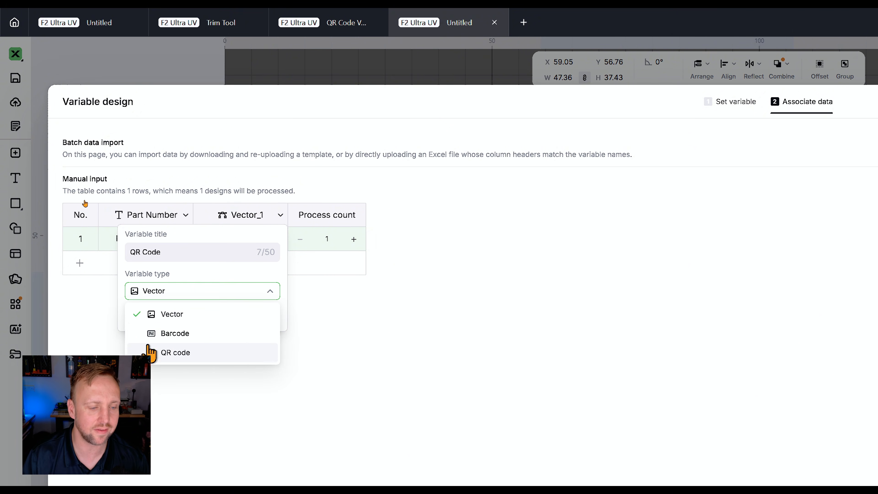
pyautogui.click(171, 353)
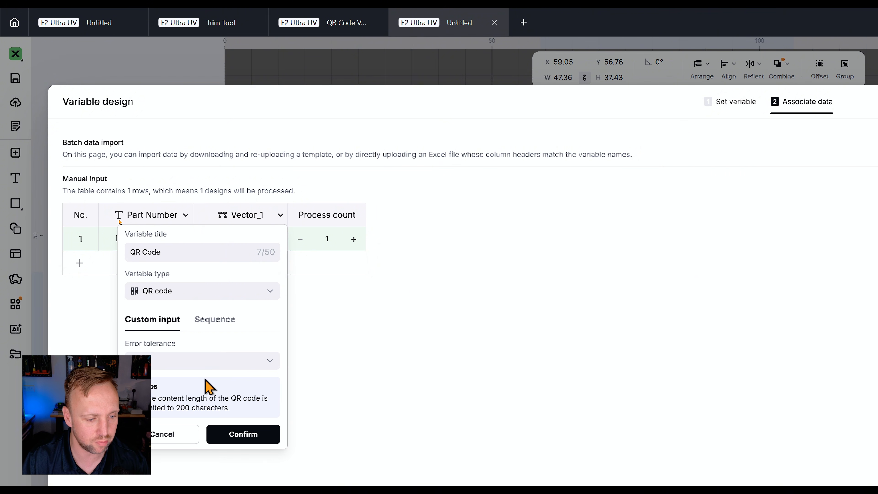
pyautogui.click(212, 320)
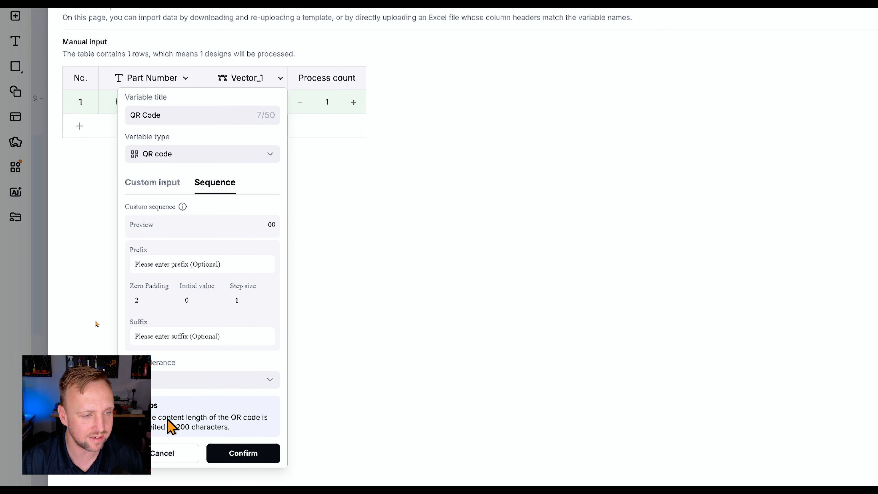
pyautogui.click(263, 456)
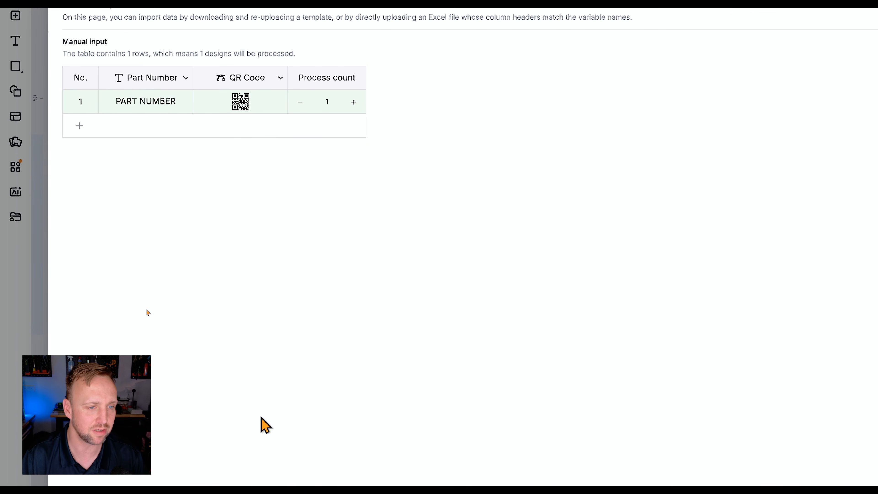
# Change the Part Number variable's type to Custom sequence.
pyautogui.click(128, 78)
pyautogui.click(124, 81)
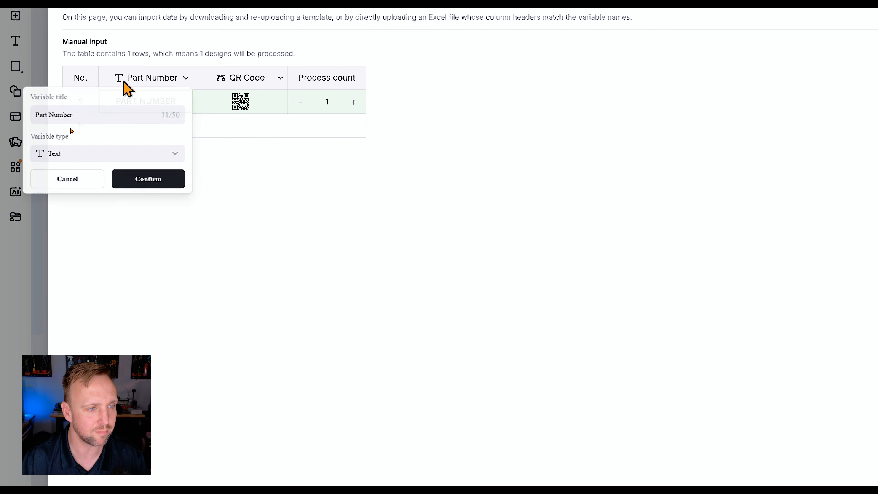
pyautogui.click(125, 81)
pyautogui.click(125, 81)
pyautogui.click(80, 154)
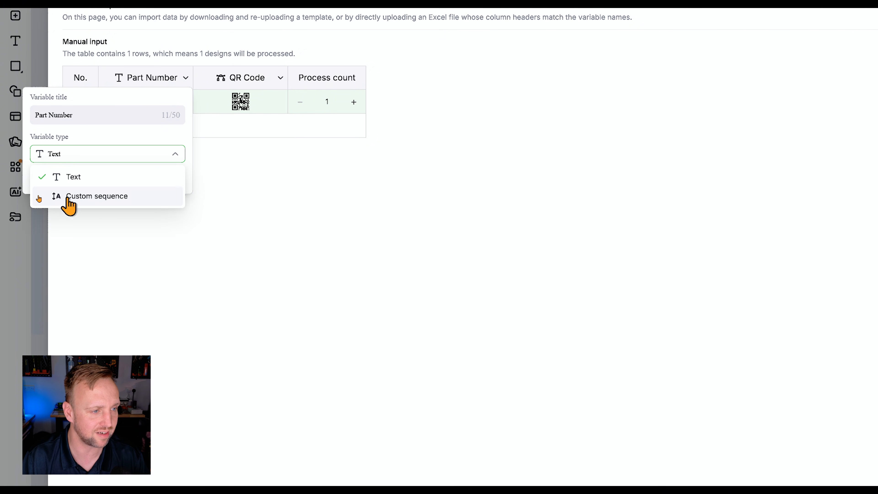
pyautogui.click(79, 195)
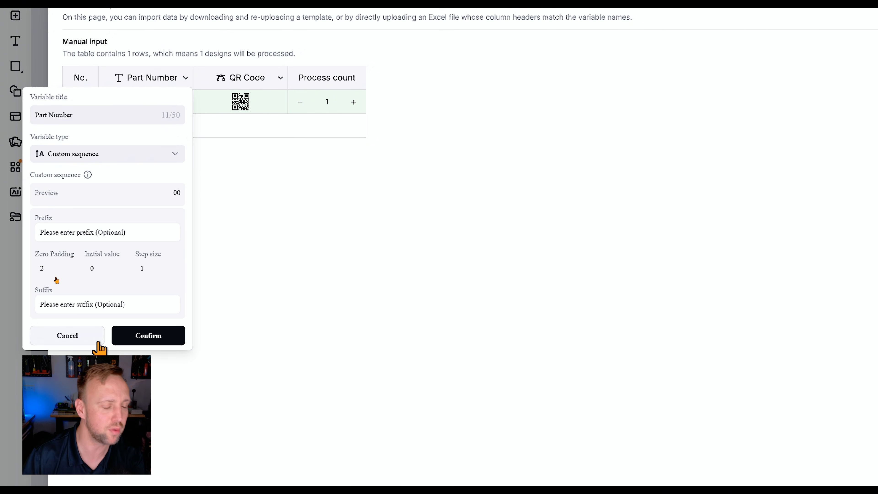
# Set the Part Number sequence's zero padding to 1, try PART as initial value, add suffix UK and confirm.
pyautogui.click(45, 268)
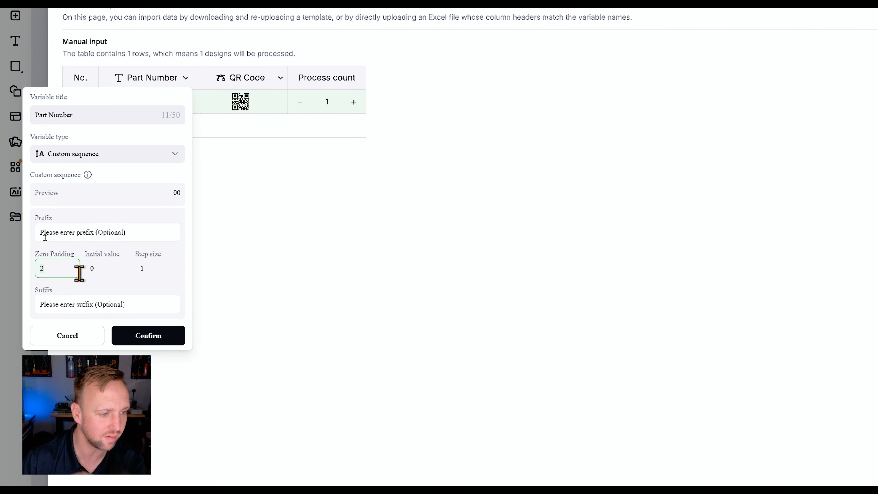
pyautogui.press('BackSpace')
pyautogui.write('0')
pyautogui.scroll(-1, 46, 238)
pyautogui.click(119, 259)
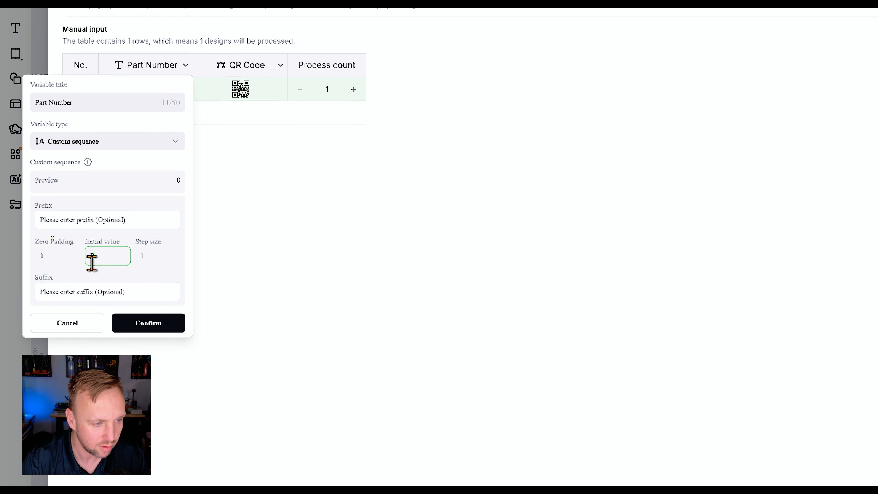
pyautogui.write('PART')
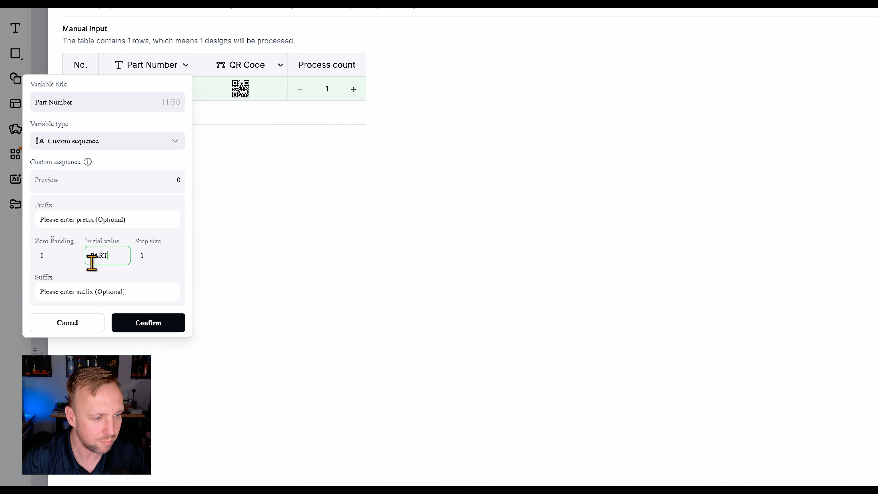
pyautogui.click(145, 255)
pyautogui.click(87, 292)
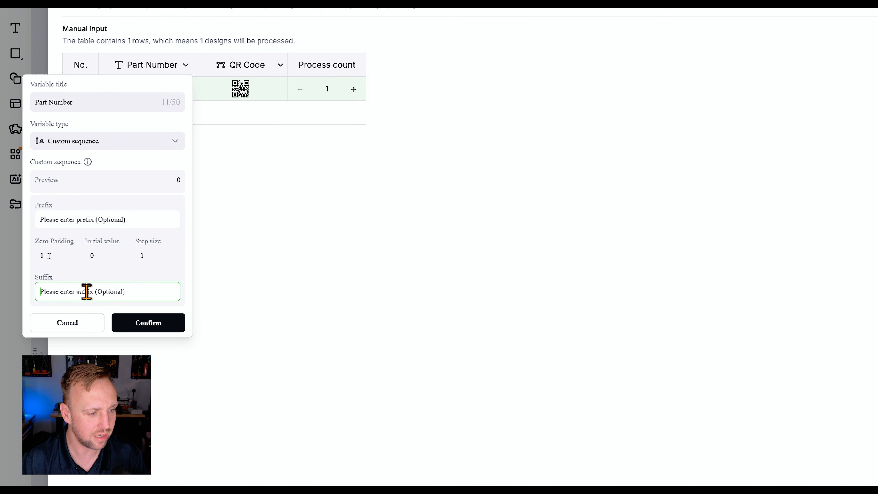
pyautogui.write('UK')
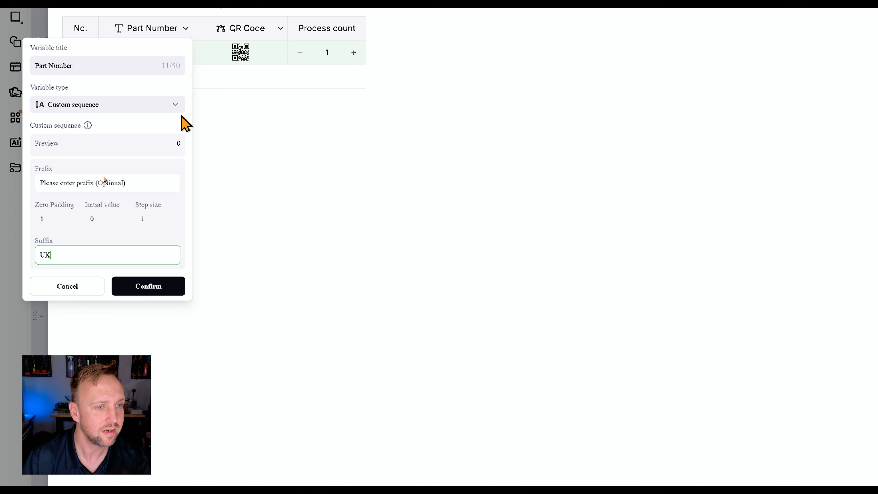
pyautogui.click(135, 289)
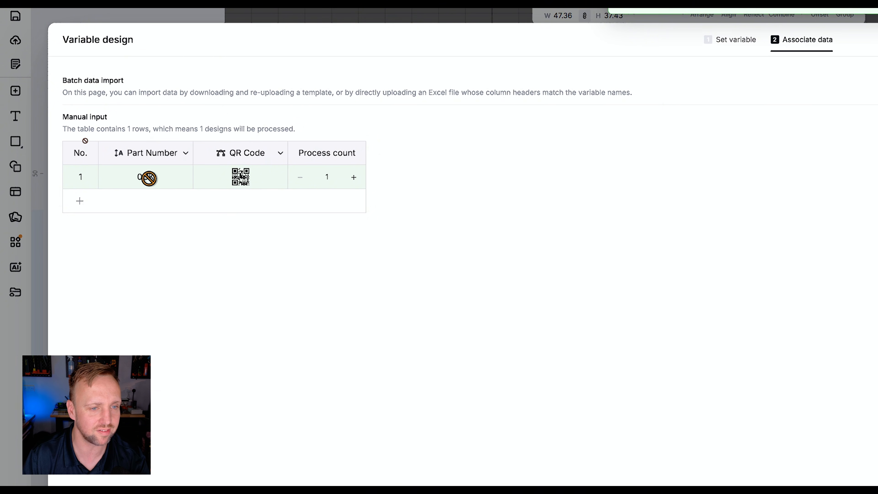
# Add rows to the manual input table until it holds 11 designs, then confirm the variable design.
pyautogui.click(77, 203)
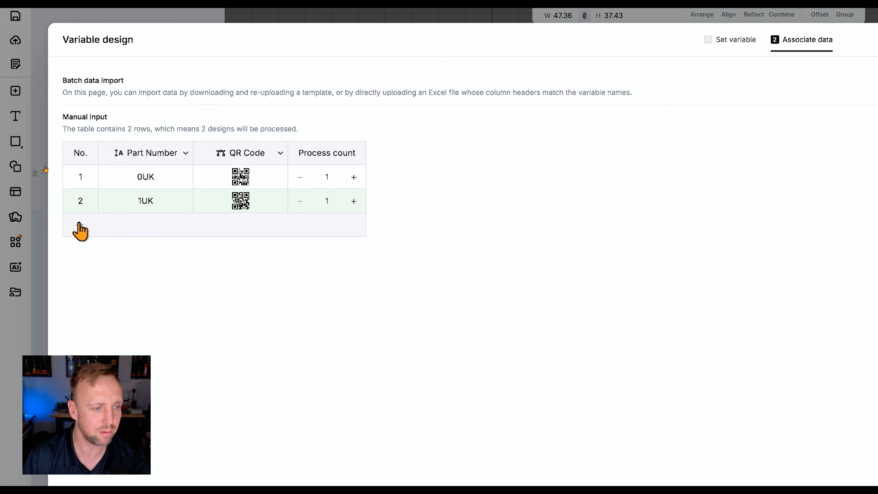
pyautogui.click(80, 227)
pyautogui.click(80, 250)
pyautogui.click(79, 273)
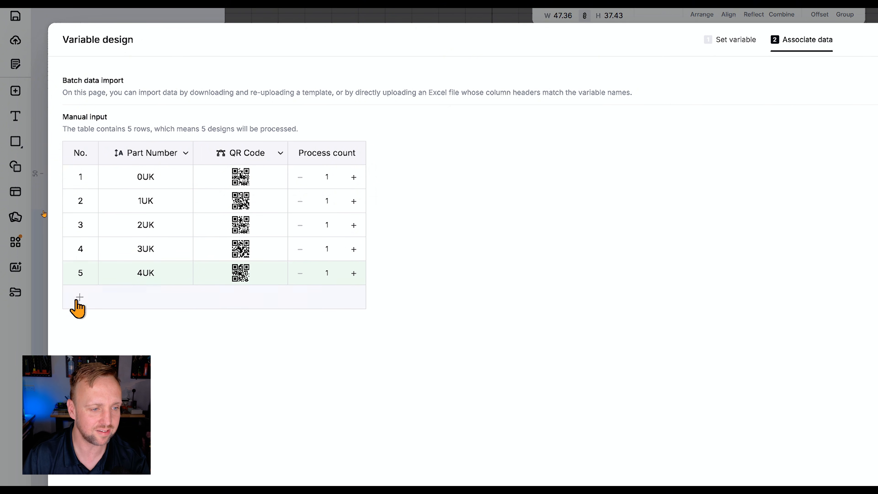
pyautogui.click(79, 297)
pyautogui.click(79, 321)
pyautogui.click(79, 345)
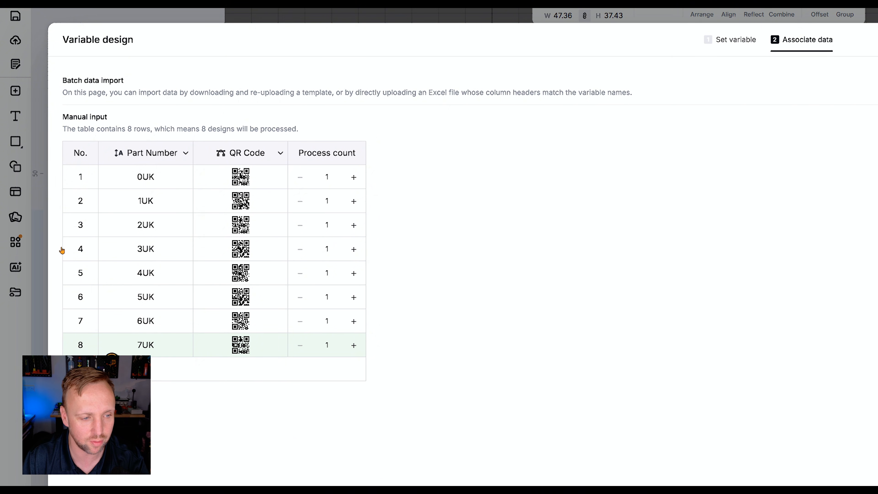
pyautogui.click(80, 368)
pyautogui.click(79, 392)
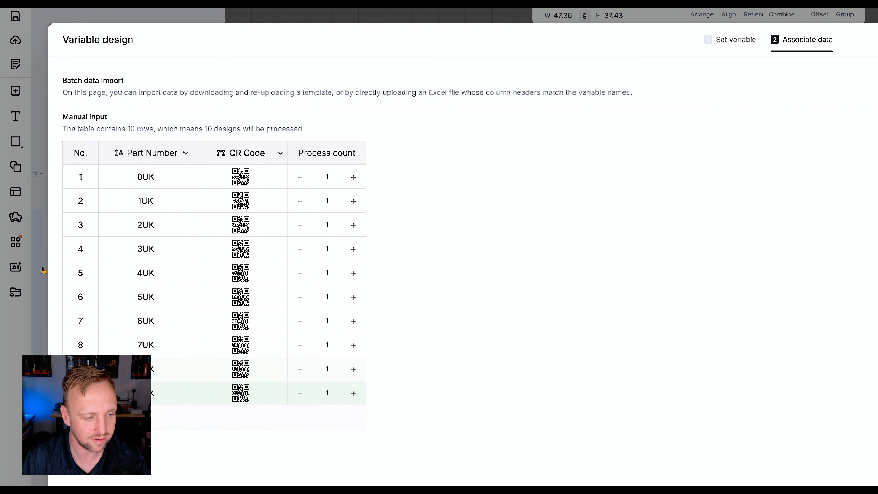
pyautogui.click(79, 417)
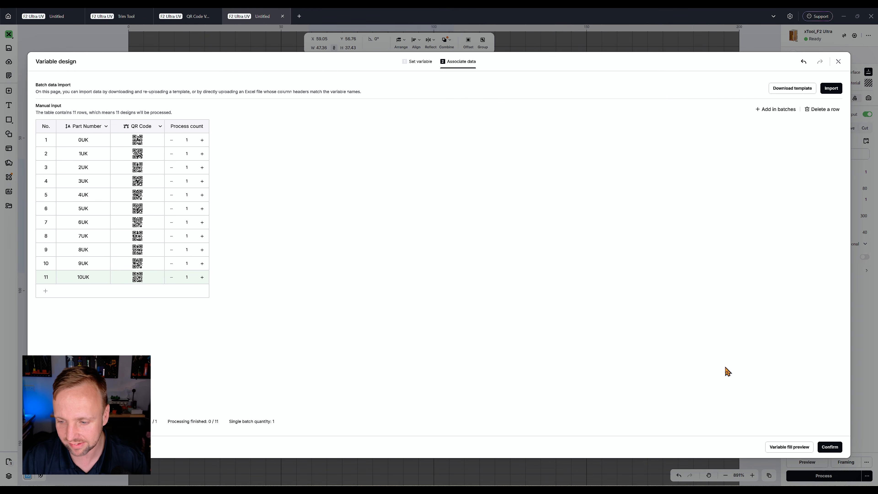
pyautogui.click(831, 447)
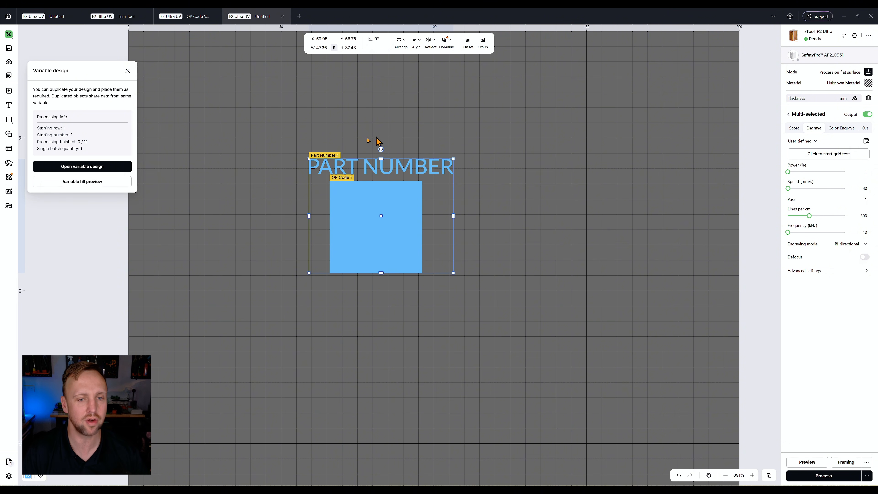
# Move the design to the upper left and paste duplicates of it, arranging them in rows of three.
pyautogui.scroll(-1, 440, 239)
pyautogui.scroll(-2, 442, 203)
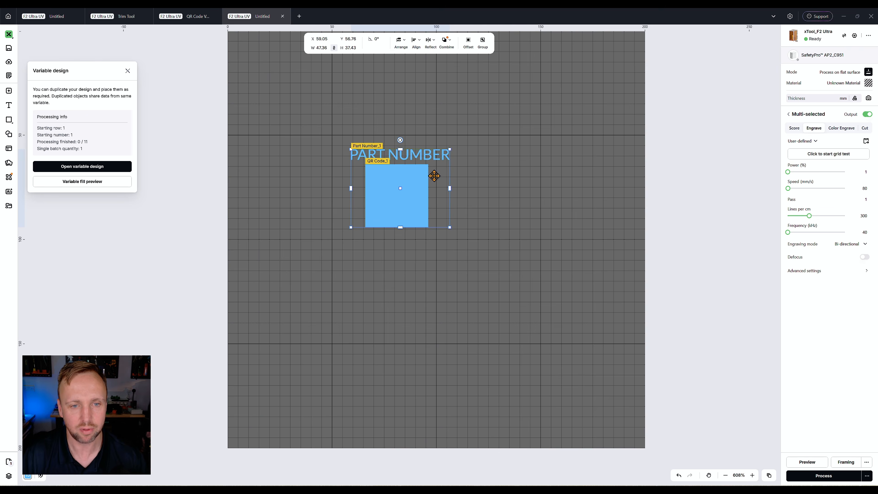
pyautogui.scroll(2, 434, 176)
pyautogui.moveTo(382, 240); pyautogui.dragTo(297, 163)
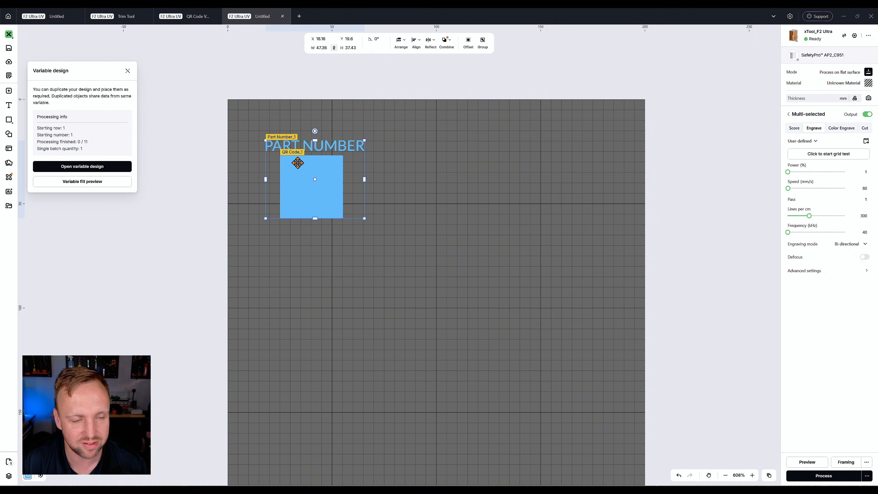
pyautogui.scroll(2, 297, 163)
pyautogui.hotkey('ctrl', 'v')
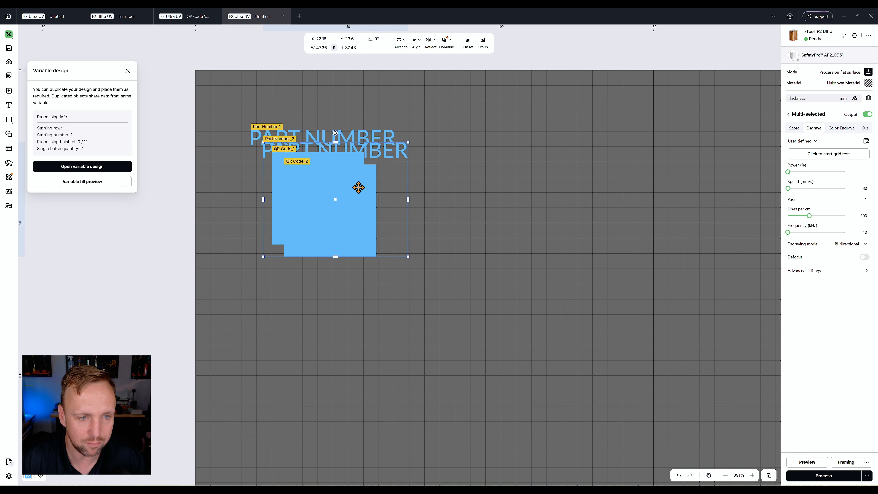
pyautogui.moveTo(359, 187); pyautogui.dragTo(515, 174)
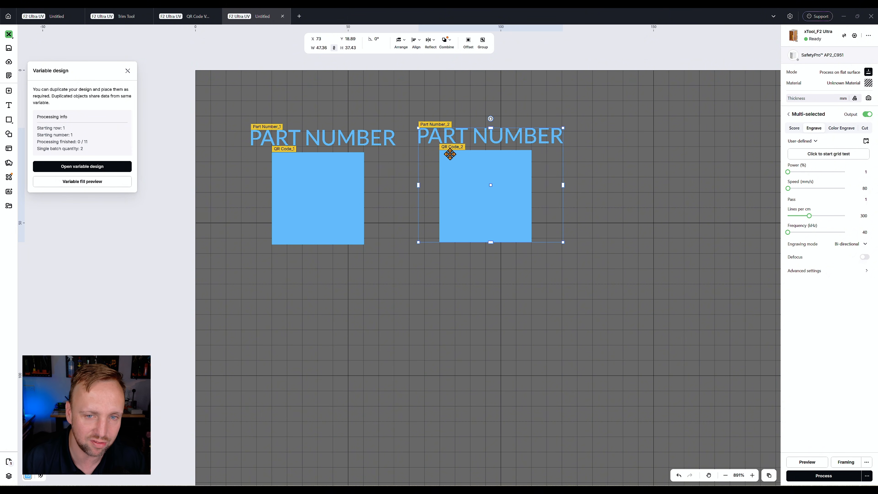
pyautogui.hotkey('ctrl', 'v')
pyautogui.moveTo(359, 196); pyautogui.dragTo(662, 168)
pyautogui.hotkey('ctrl', 'v')
pyautogui.moveTo(339, 228); pyautogui.dragTo(300, 326)
pyautogui.hotkey('ctrl', 'v')
pyautogui.moveTo(368, 261); pyautogui.dragTo(477, 345)
pyautogui.hotkey('ctrl', 'v')
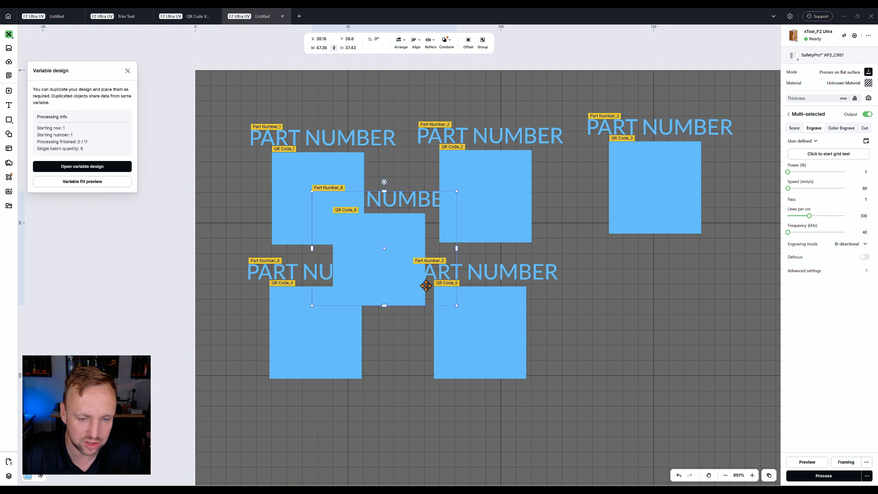
pyautogui.moveTo(408, 288); pyautogui.dragTo(680, 365)
# Paste further duplicates of the design and start a third row beneath the others.
pyautogui.scroll(-3, 275, 269)
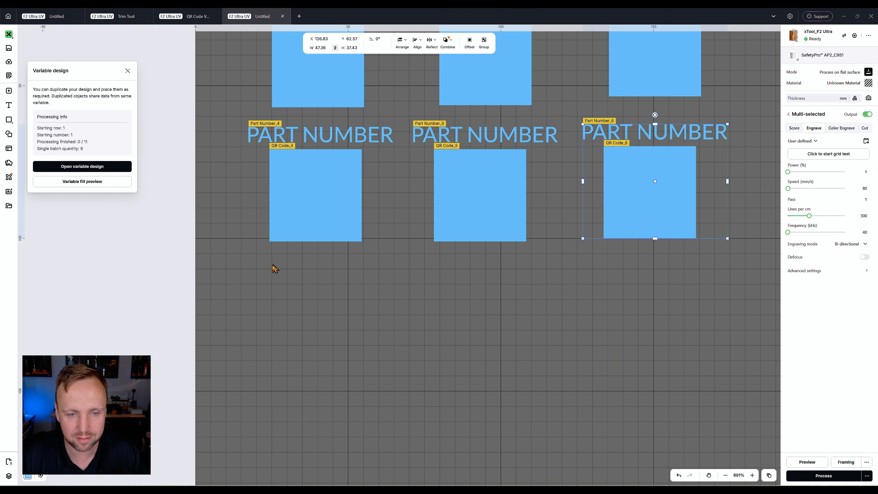
pyautogui.hotkey('ctrl', 'v')
pyautogui.moveTo(373, 177); pyautogui.dragTo(296, 368)
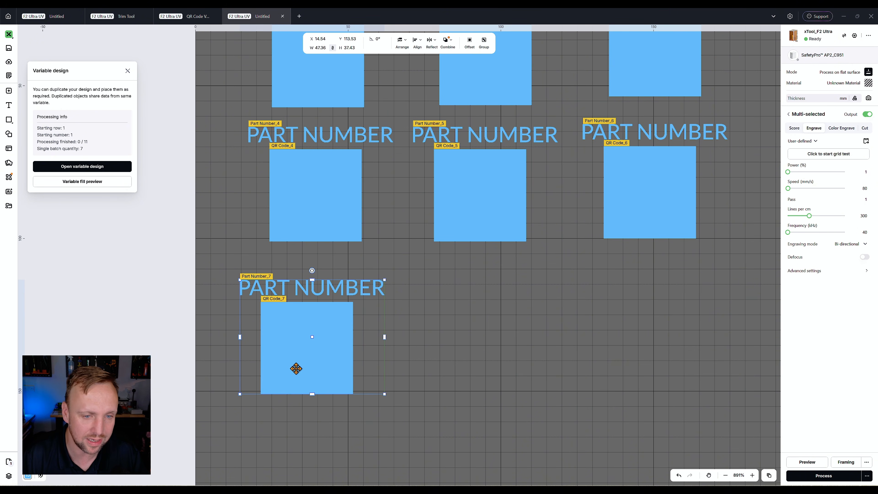
pyautogui.hotkey('ctrl', 'v')
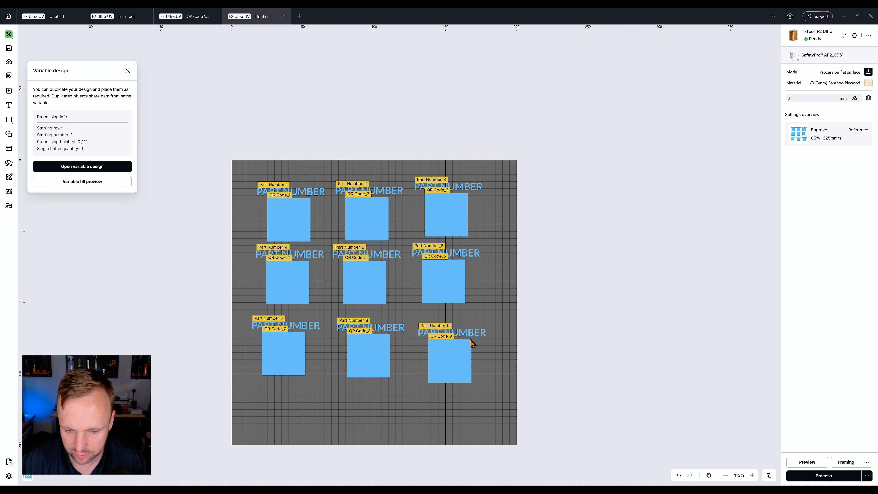
# Preview the batch of part-number QR codes on the material, then close the preview.
pyautogui.click(807, 463)
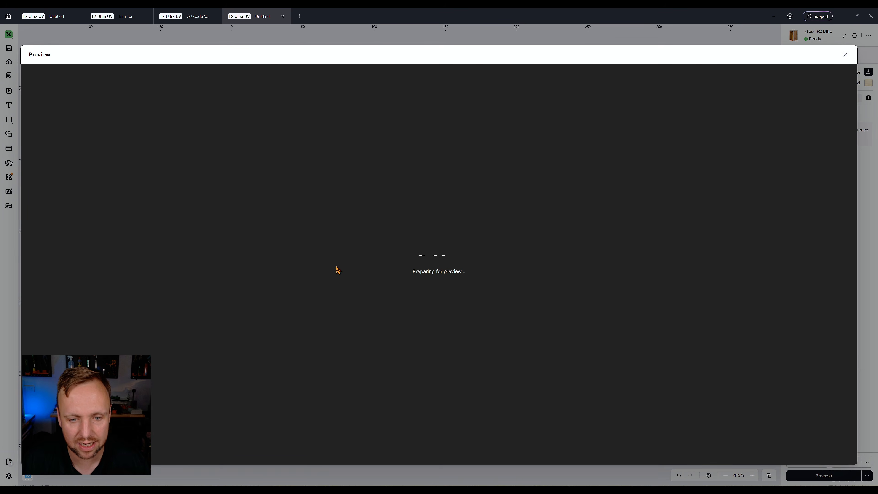
pyautogui.scroll(2, 403, 266)
pyautogui.moveTo(404, 269); pyautogui.dragTo(370, 218)
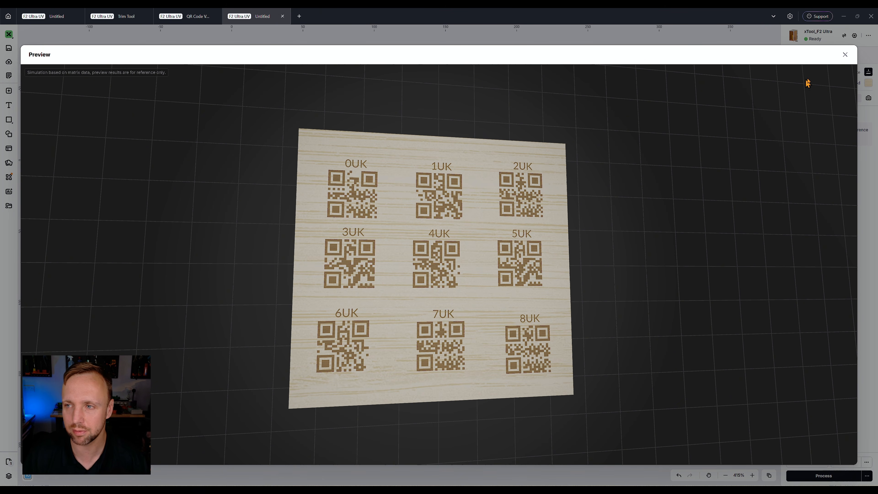
pyautogui.click(845, 55)
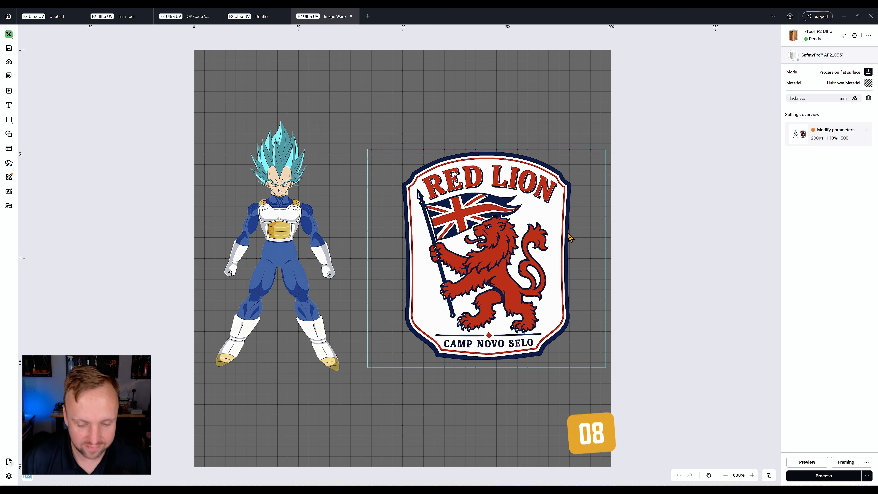
# Open Warp on the Red Lion badge and try several preset shapes, including Arc and Wave.
pyautogui.click(465, 224)
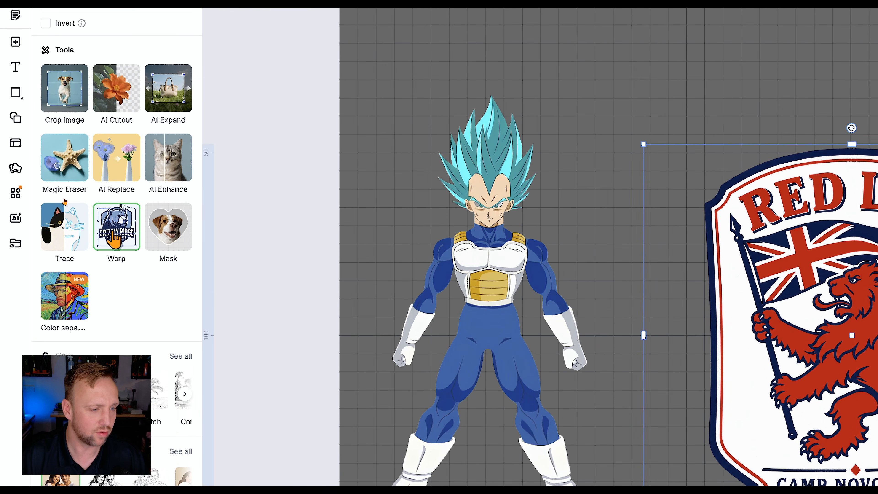
pyautogui.click(117, 234)
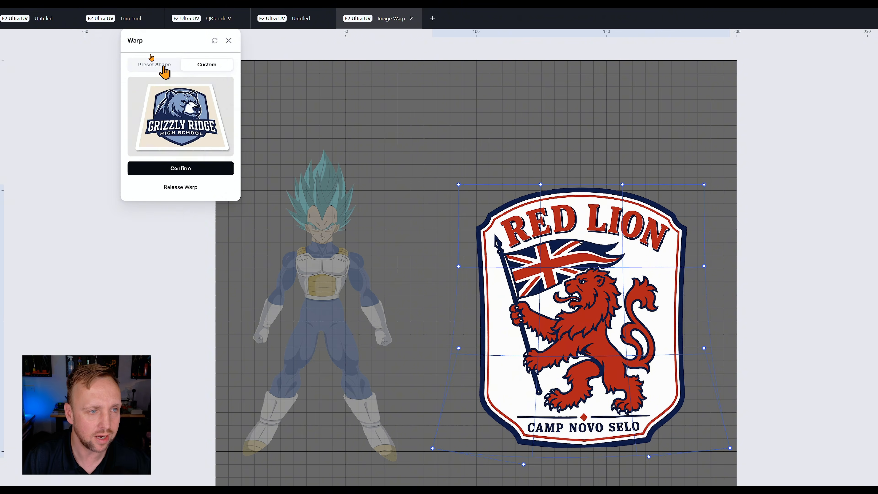
pyautogui.click(163, 67)
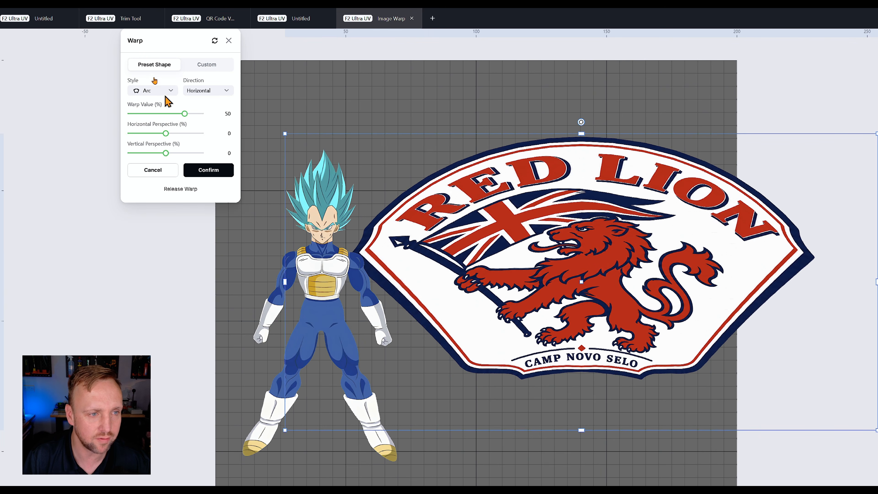
pyautogui.click(204, 92)
pyautogui.click(201, 92)
pyautogui.click(162, 94)
pyautogui.click(158, 119)
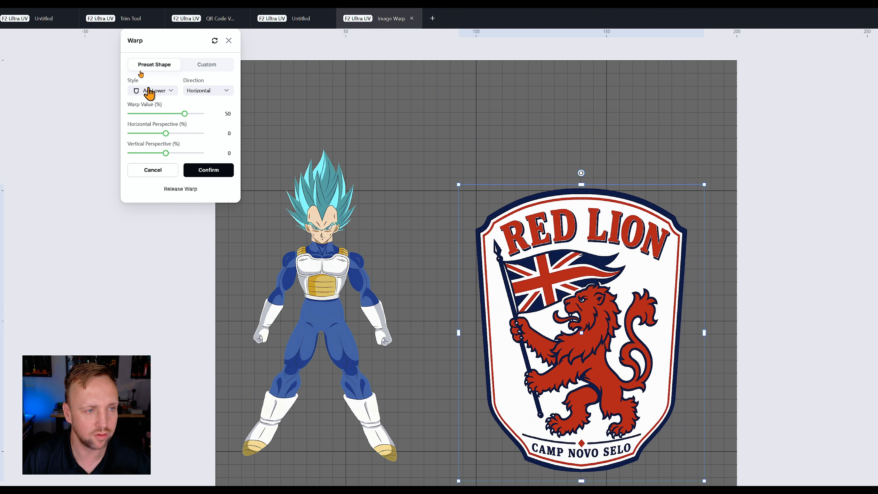
pyautogui.click(150, 93)
pyautogui.click(147, 201)
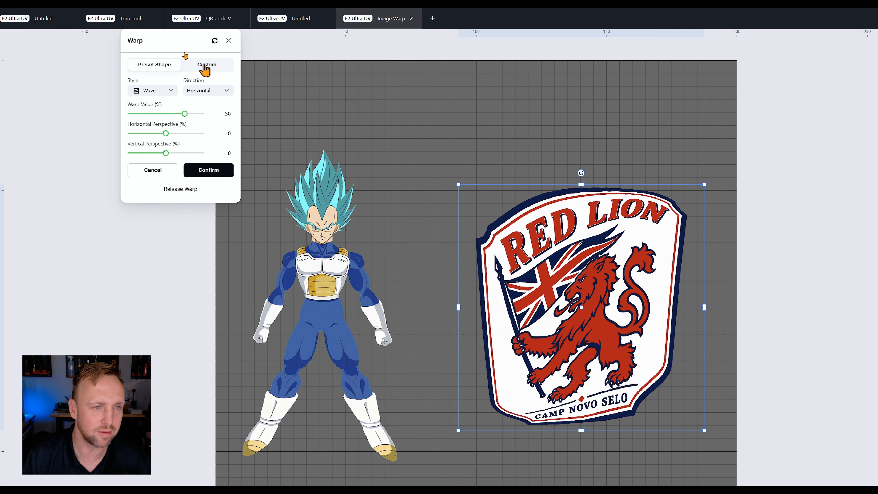
# Reset the badge's custom warp, pull its two upper middle points slightly down, and confirm the warp.
pyautogui.click(205, 69)
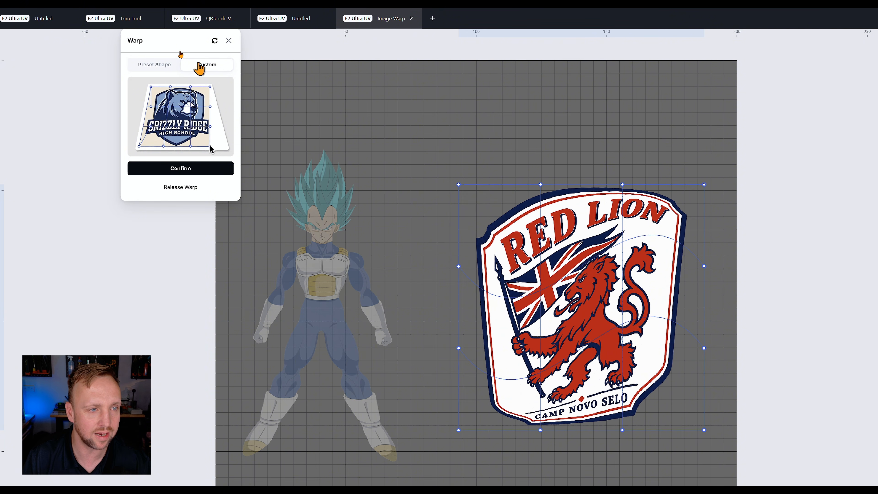
pyautogui.click(215, 41)
pyautogui.scroll(-2, 831, 400)
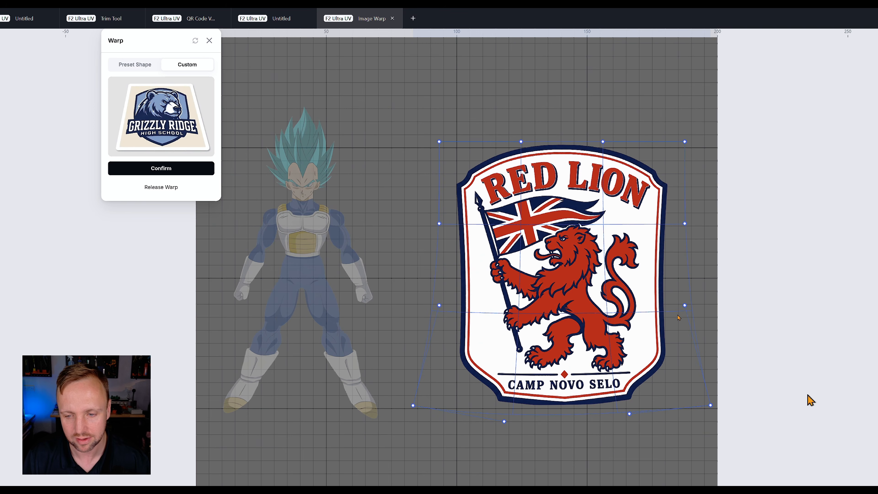
pyautogui.scroll(4, 736, 314)
pyautogui.scroll(-1, 659, 304)
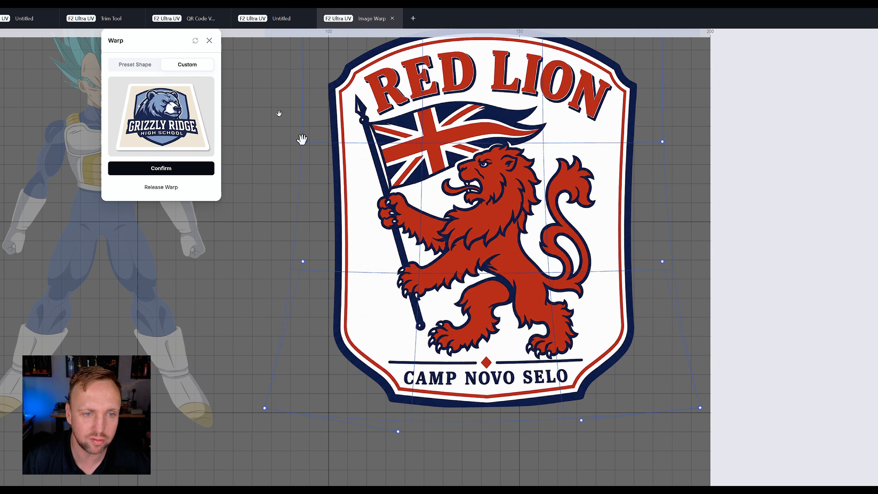
pyautogui.scroll(-4, 590, 106)
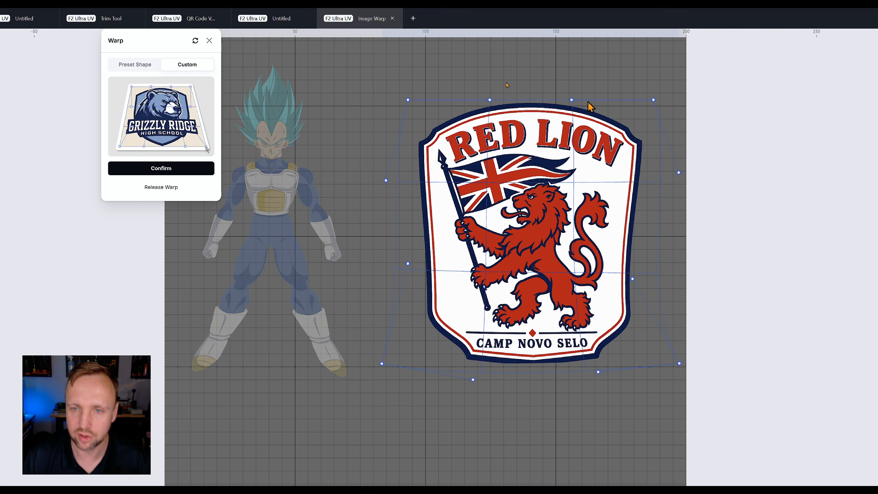
pyautogui.moveTo(572, 100); pyautogui.dragTo(576, 122)
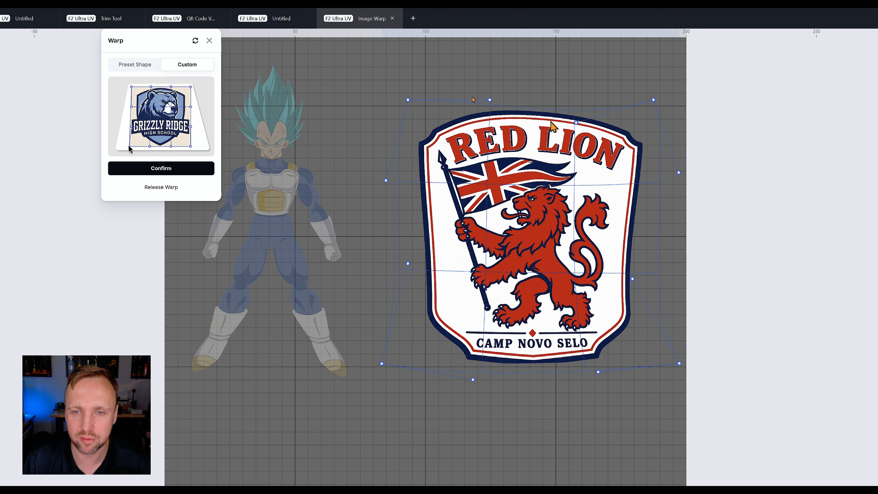
pyautogui.moveTo(490, 99); pyautogui.dragTo(487, 118)
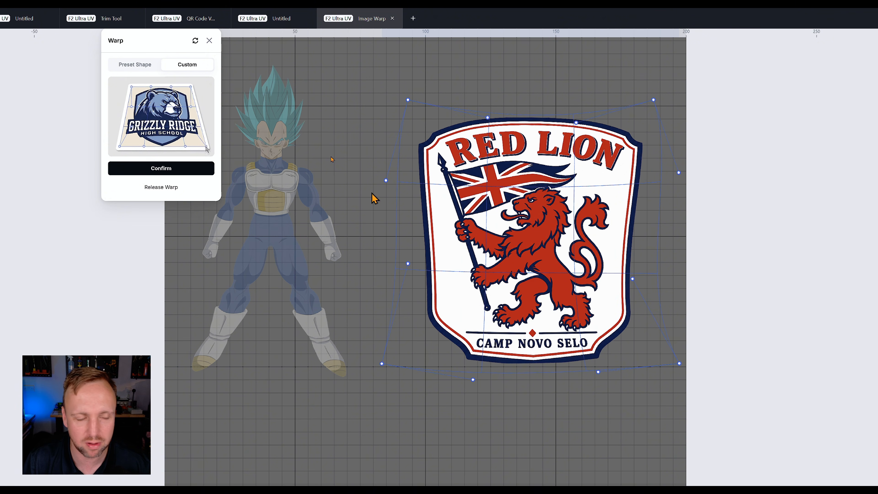
pyautogui.click(148, 170)
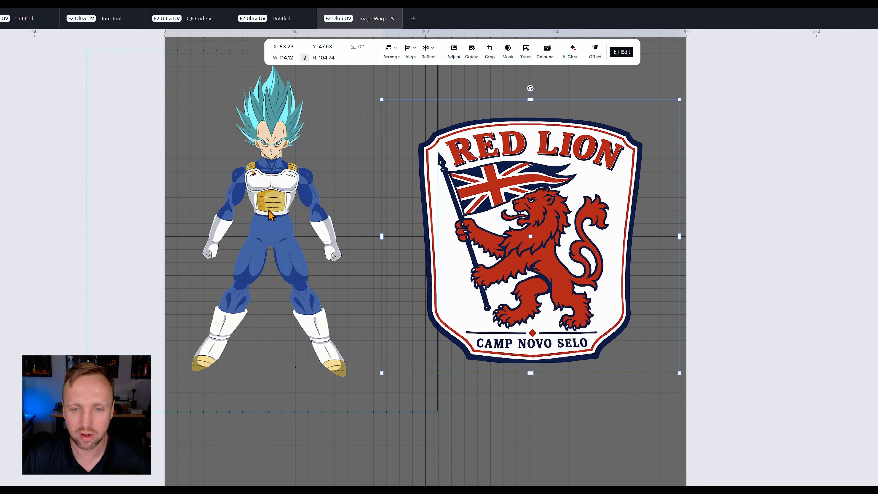
# Open a custom warp on the Vegeta figure and drag its corner and edge points to reshape it.
pyautogui.moveTo(262, 209); pyautogui.dragTo(435, 258)
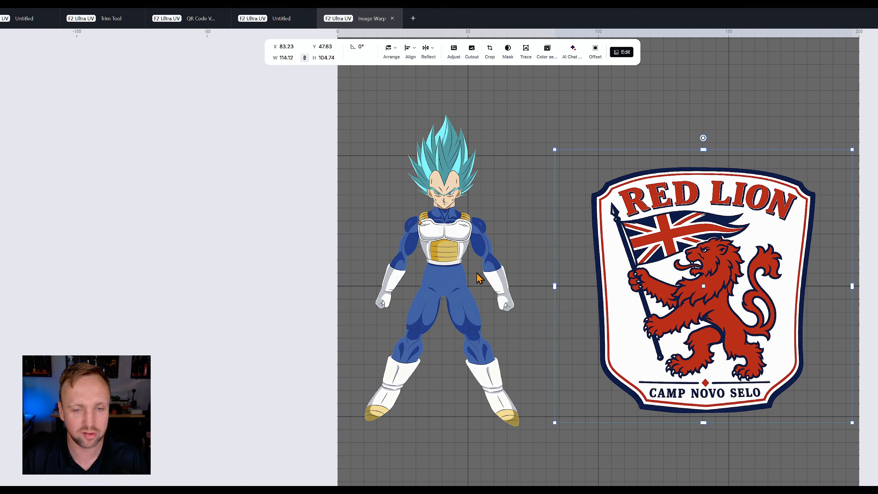
pyautogui.click(451, 258)
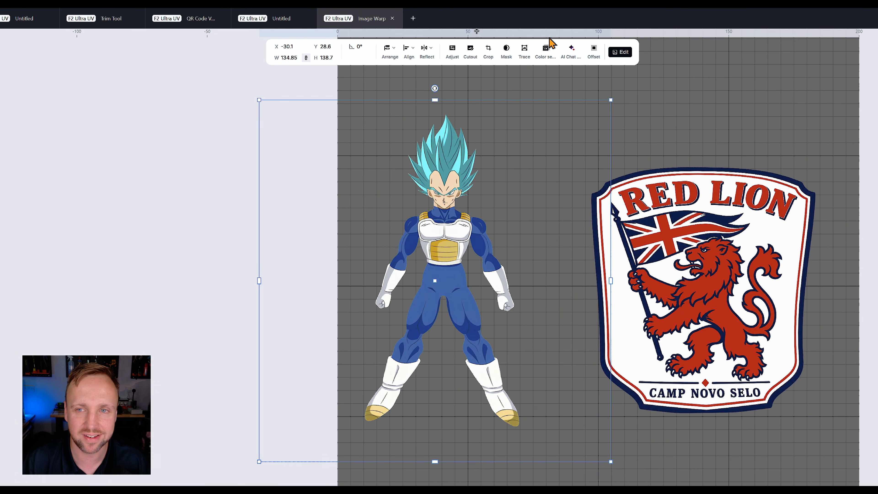
pyautogui.click(625, 53)
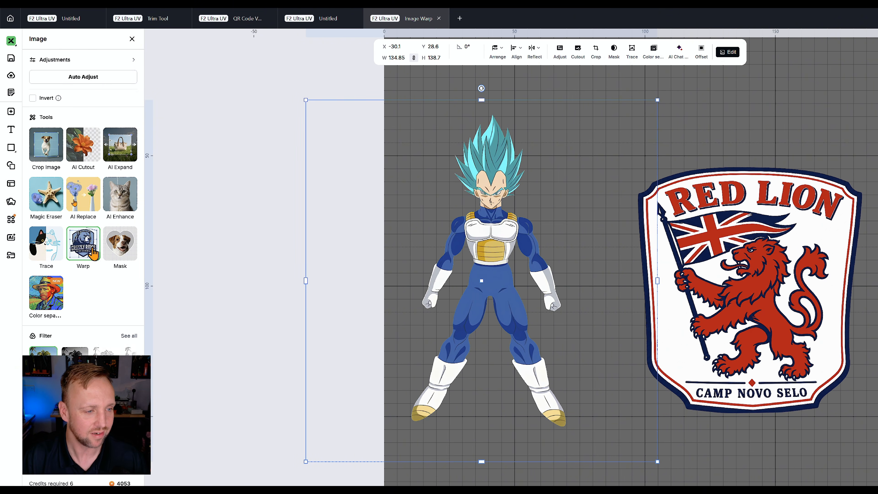
pyautogui.click(37, 245)
pyautogui.moveTo(178, 146); pyautogui.dragTo(166, 148)
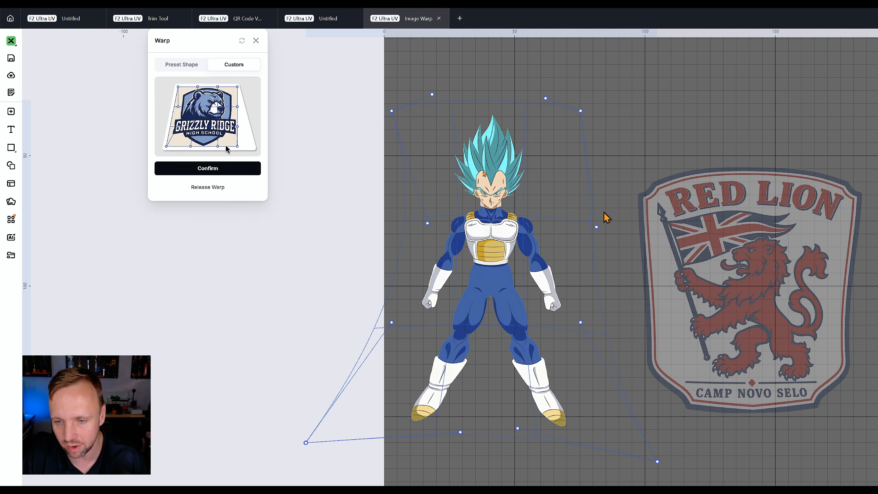
pyautogui.moveTo(657, 461); pyautogui.dragTo(595, 420)
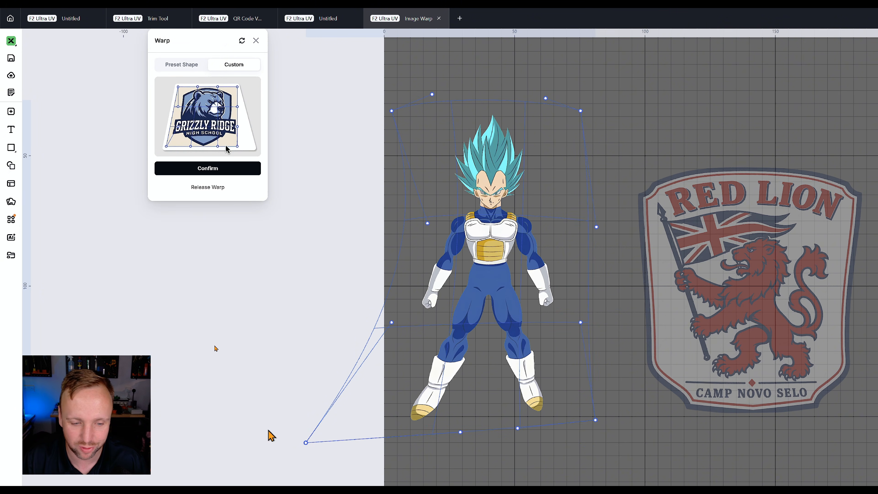
pyautogui.moveTo(306, 442); pyautogui.dragTo(375, 421)
pyautogui.moveTo(391, 112); pyautogui.dragTo(423, 146)
pyautogui.moveTo(581, 111); pyautogui.dragTo(564, 146)
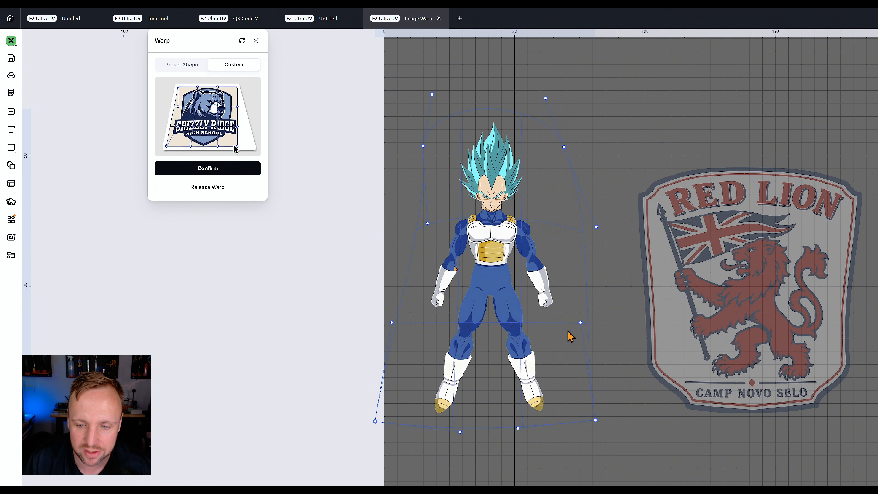
pyautogui.moveTo(579, 322); pyautogui.dragTo(611, 329)
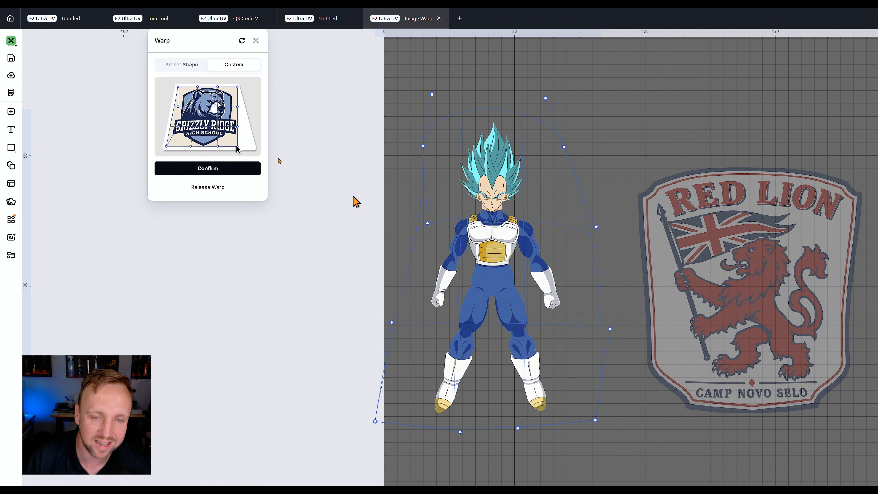